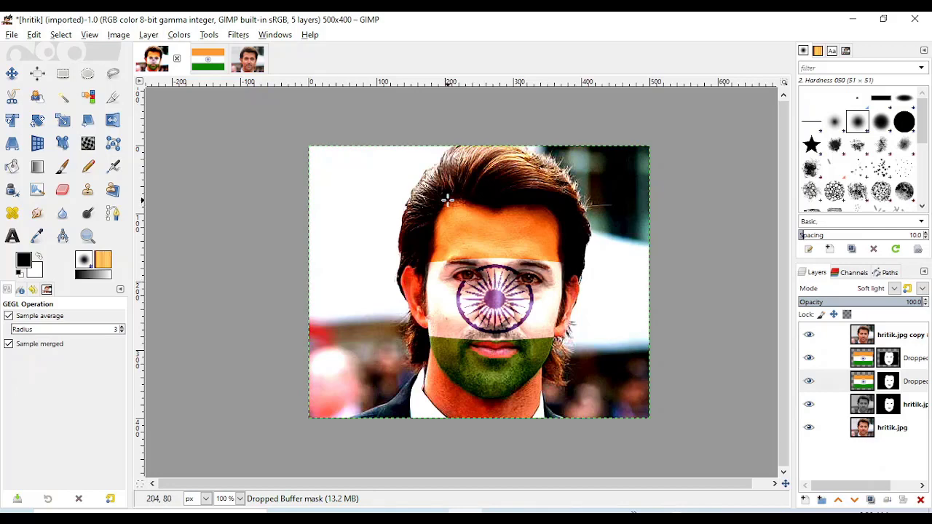
# Preview the flag, photo and composite tabs, ending on the plain hritik-3.0 portrait
pyautogui.click(211, 64)
pyautogui.click(251, 64)
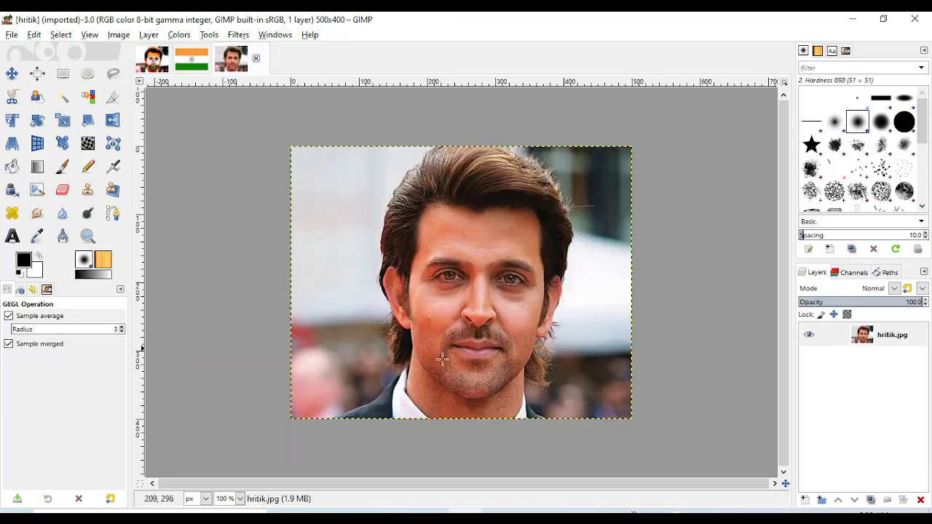
pyautogui.click(153, 66)
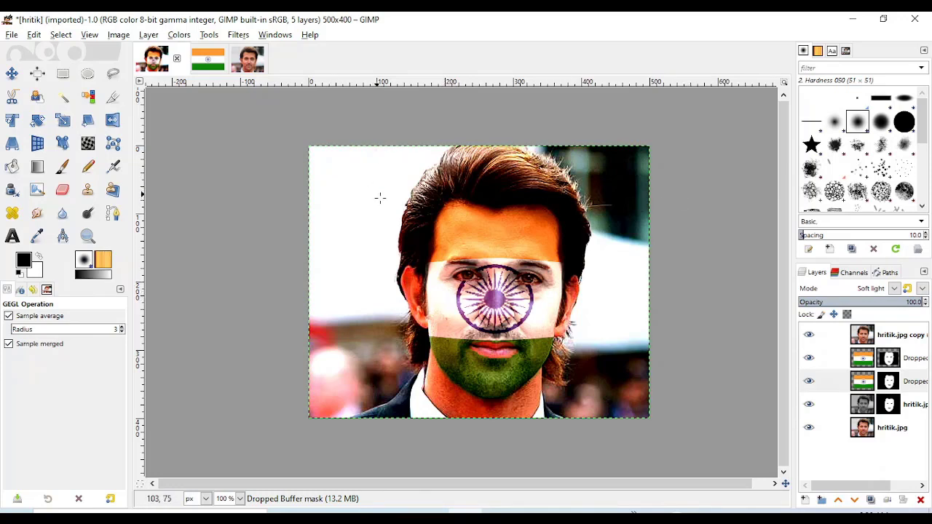
pyautogui.click(249, 60)
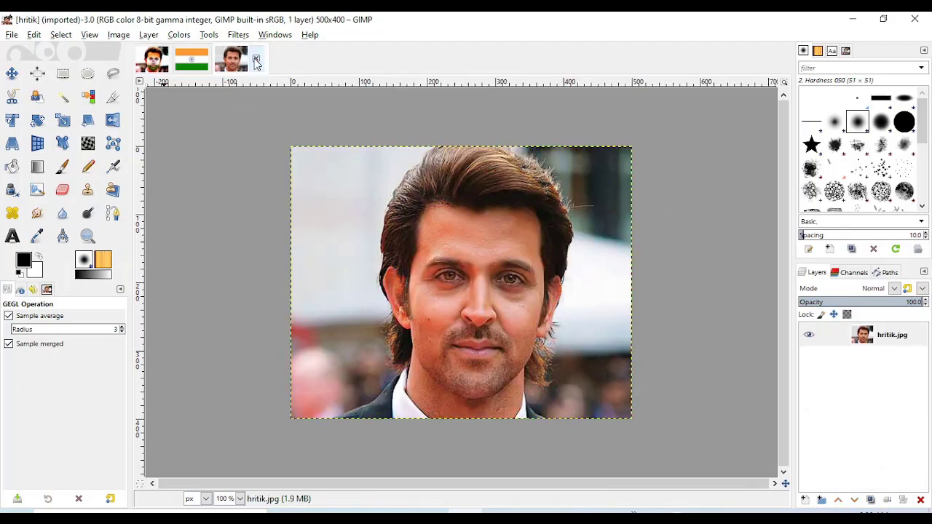
# Glance at the File menu and the flag image, then return to the portrait photo
pyautogui.click(9, 35)
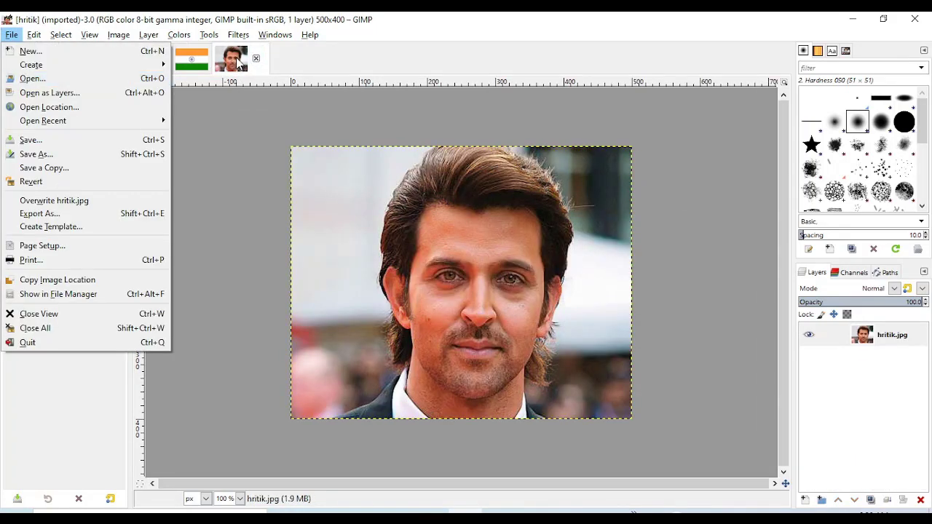
pyautogui.click(237, 62)
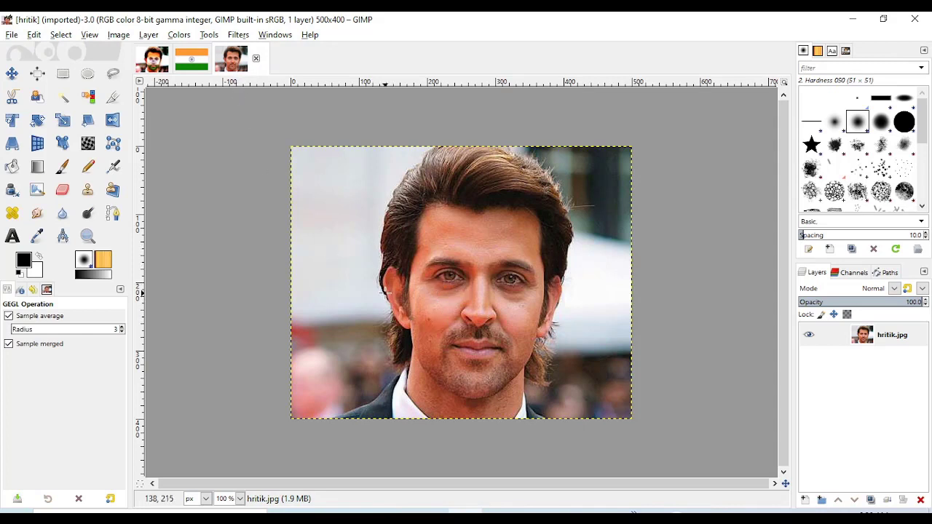
pyautogui.click(203, 68)
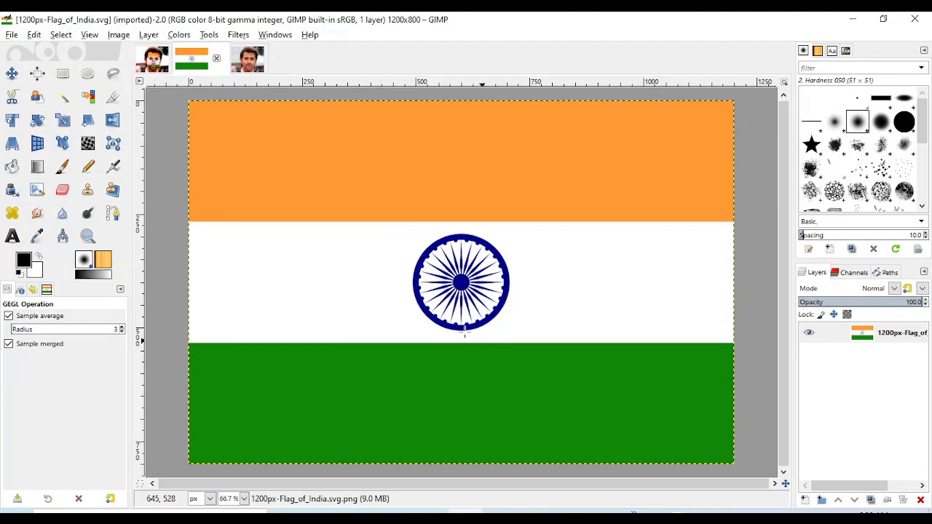
pyautogui.click(248, 65)
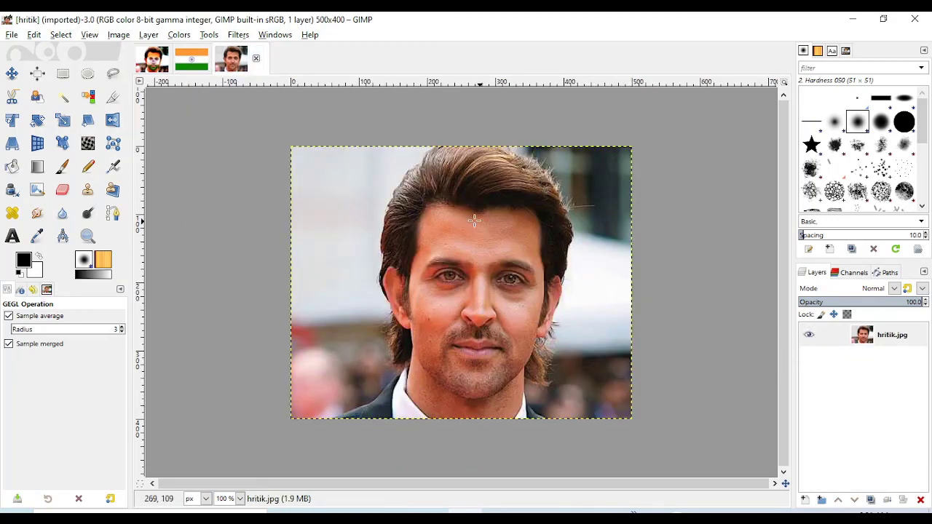
# Duplicate the hritik.jpg layer into a hritik.jpg copy above the original
pyautogui.rightClick(878, 338)
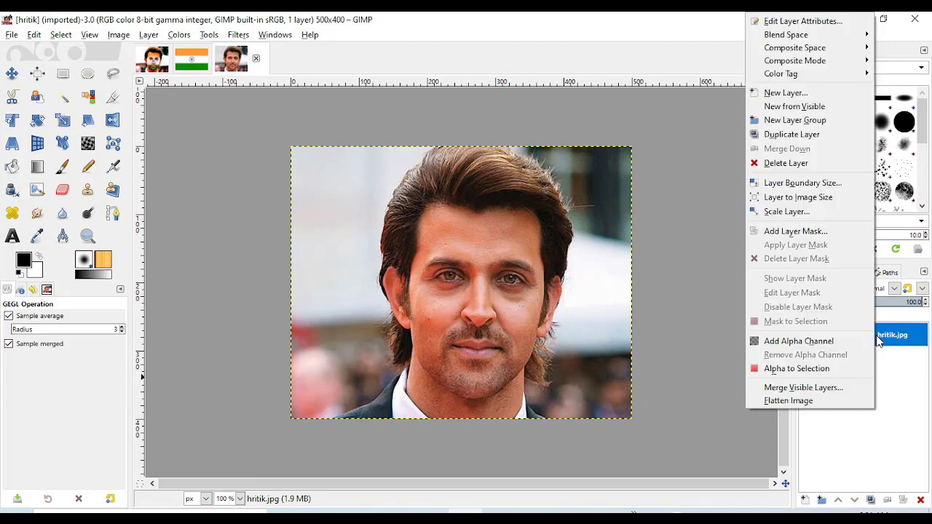
pyautogui.click(791, 135)
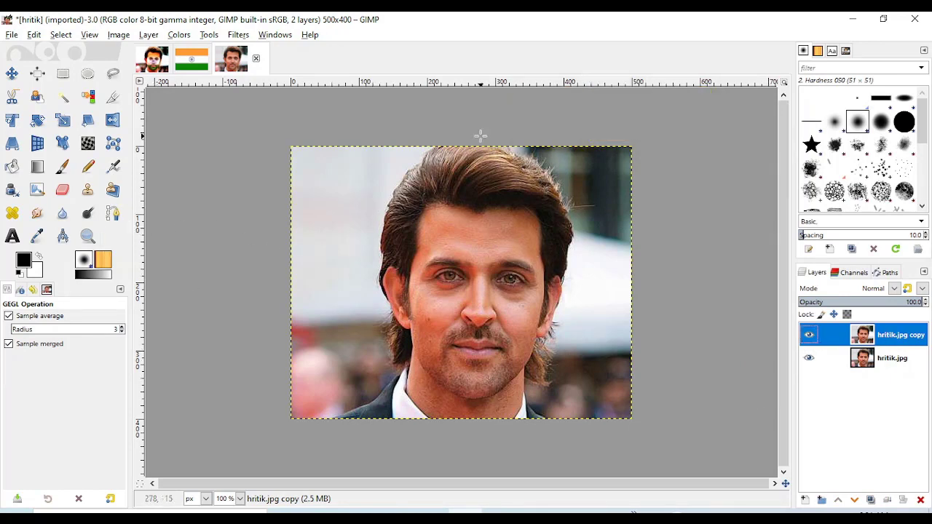
pyautogui.click(179, 35)
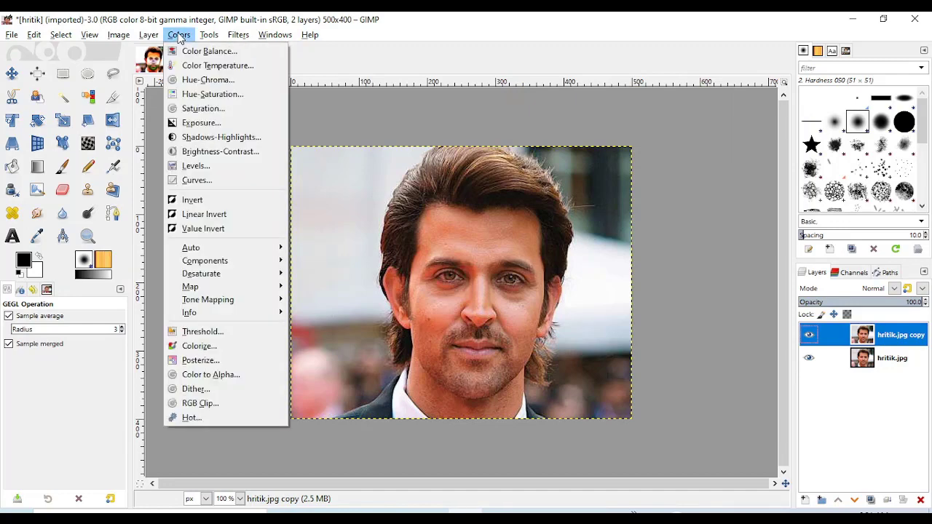
# Desaturate the hritik.jpg copy layer to black and white with Saturation scale 0.000
pyautogui.click(203, 108)
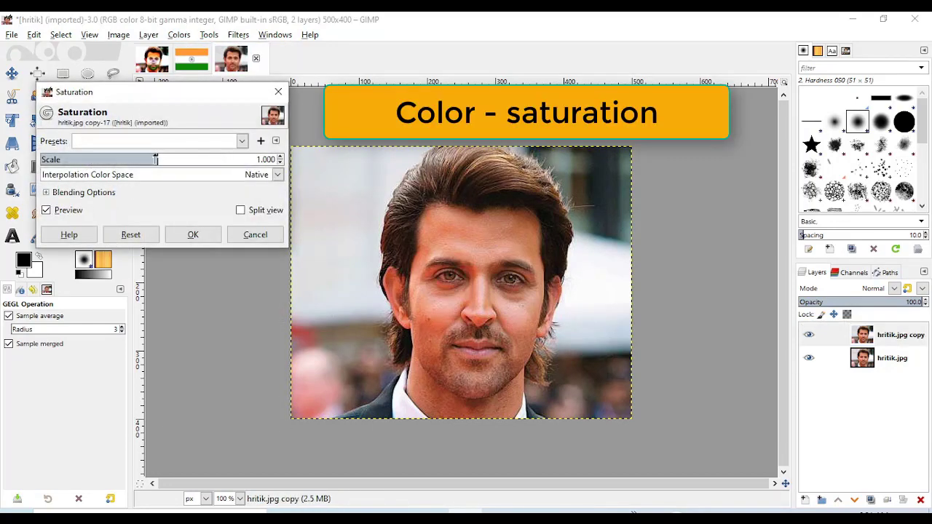
pyautogui.moveTo(155, 159); pyautogui.dragTo(15, 149)
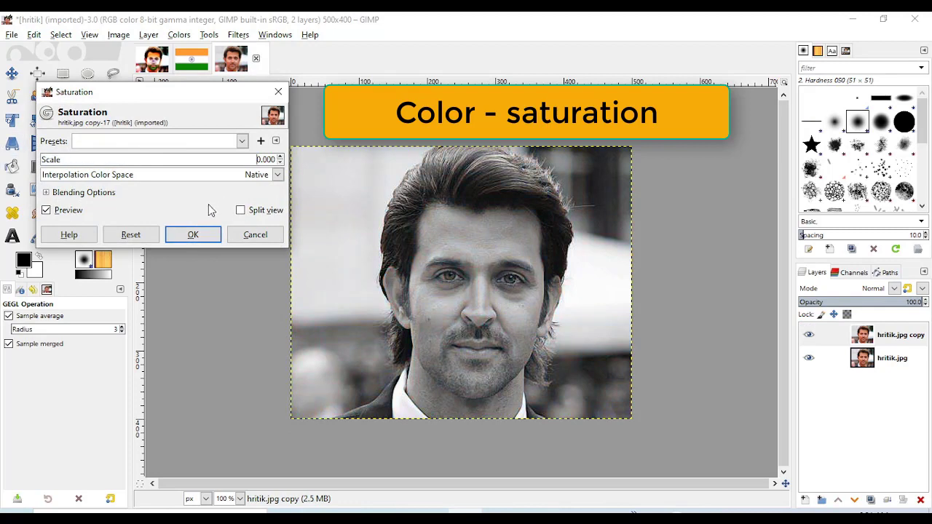
pyautogui.click(193, 234)
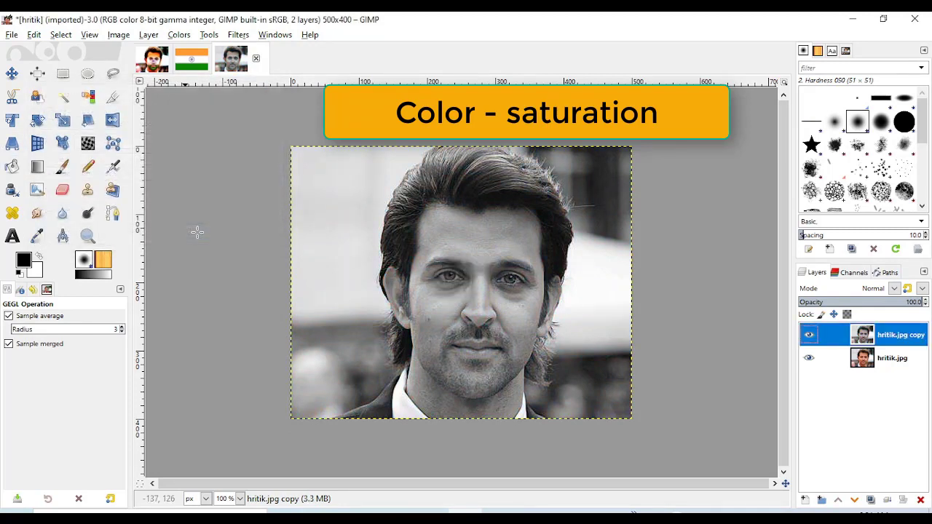
pyautogui.click(179, 35)
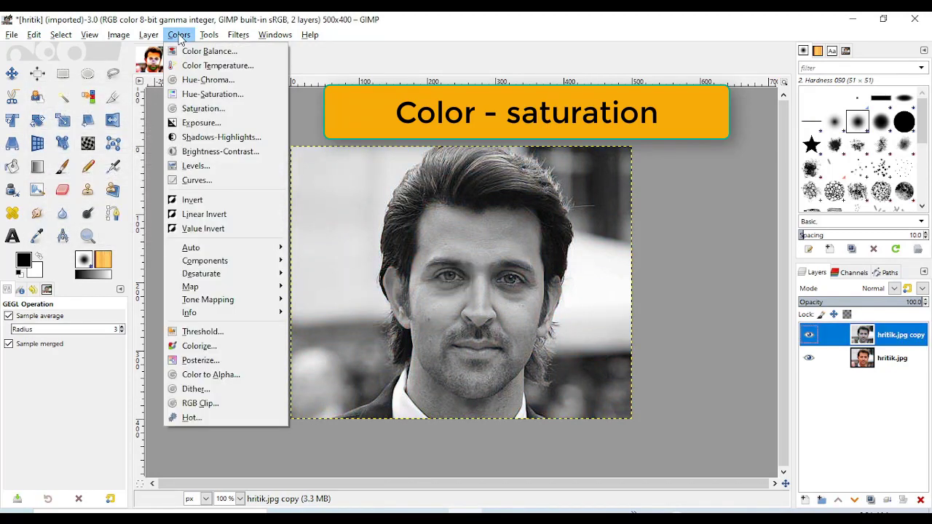
# Apply Levels to the copy layer, raising the input black point to 19
pyautogui.click(195, 167)
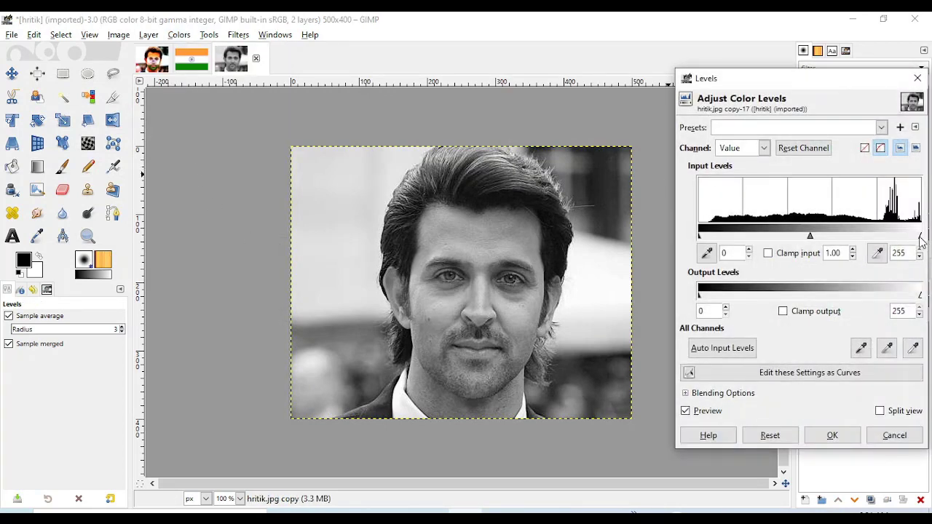
pyautogui.moveTo(922, 240); pyautogui.dragTo(914, 242)
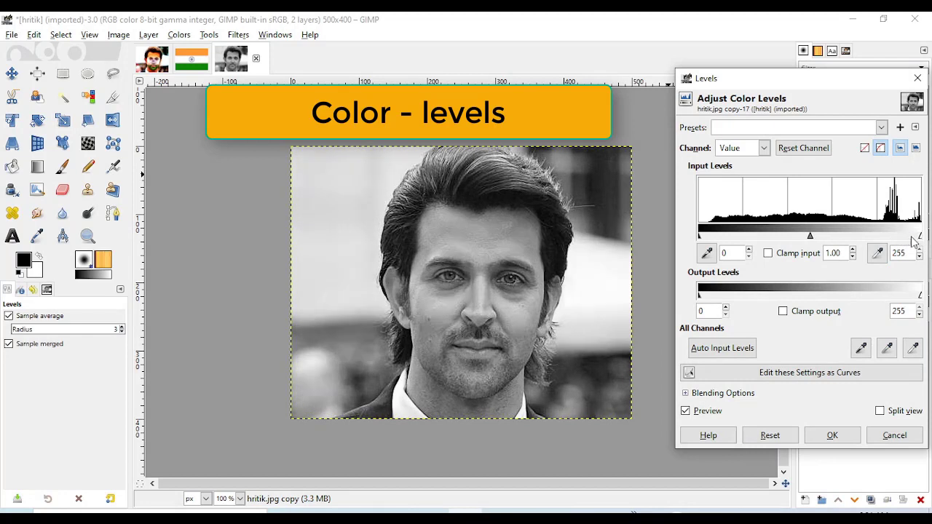
pyautogui.moveTo(701, 241); pyautogui.dragTo(724, 242)
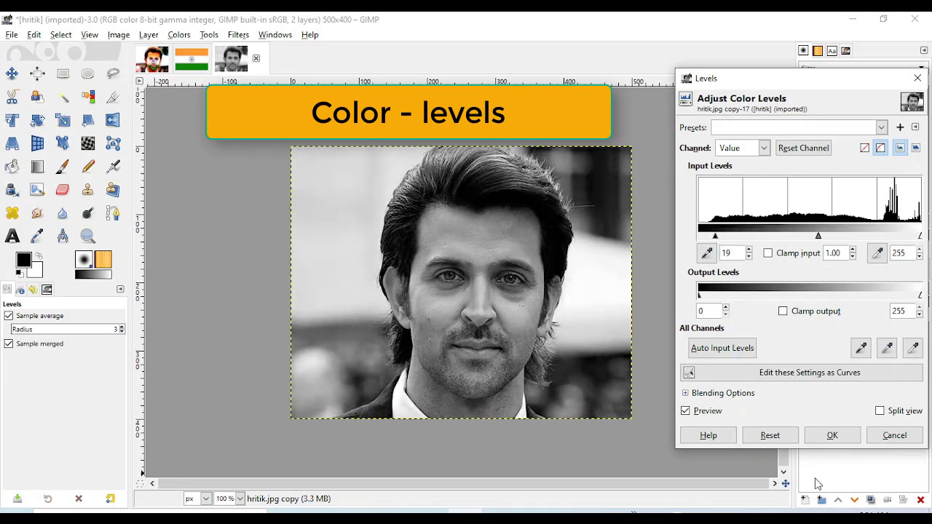
pyautogui.click(833, 435)
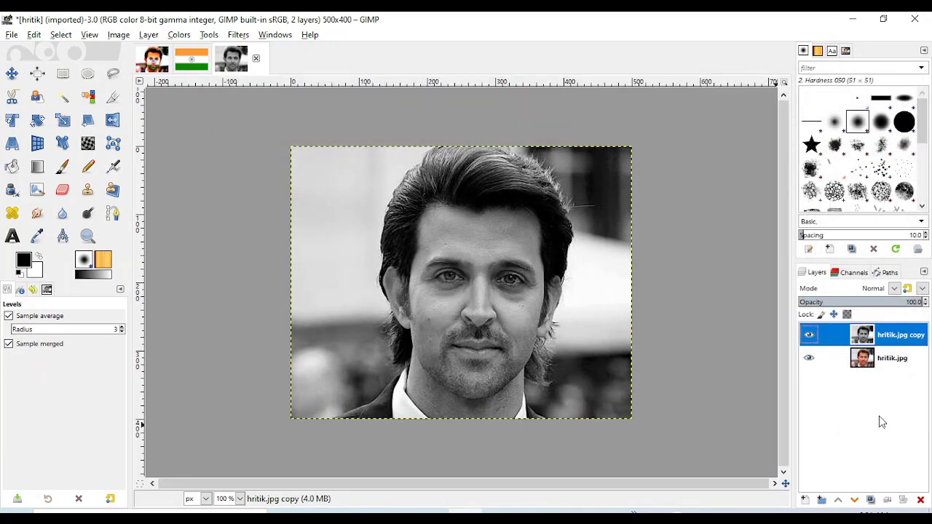
# Add a Black (full transparency) layer mask to the hritik.jpg copy layer
pyautogui.rightClick(893, 340)
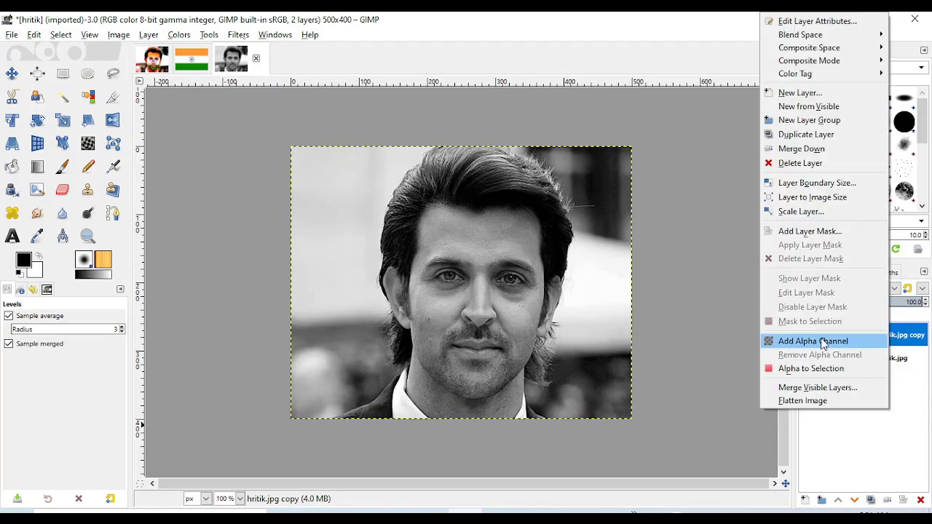
pyautogui.moveTo(813, 341)
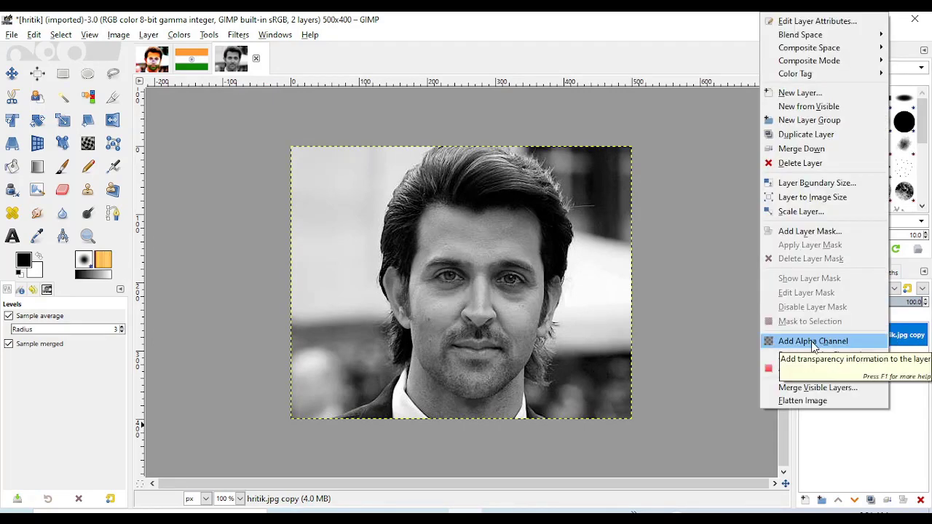
pyautogui.click(815, 231)
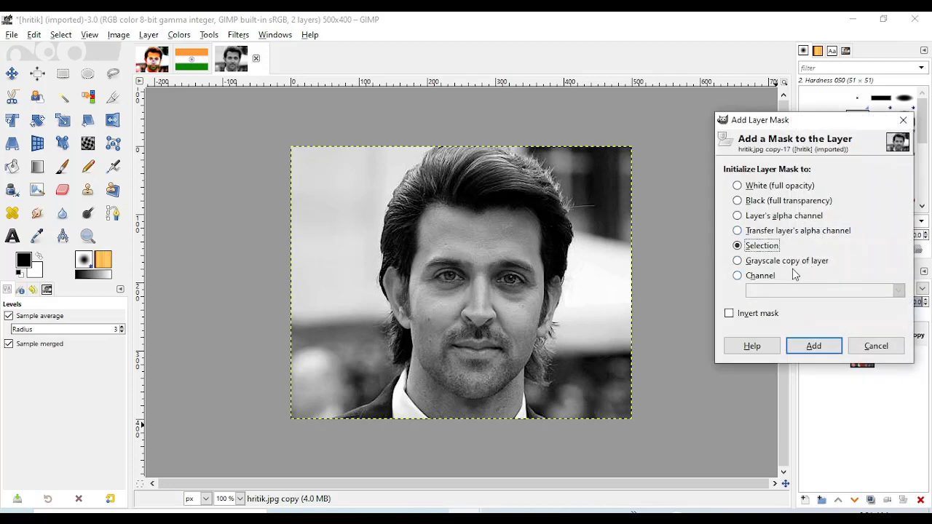
pyautogui.click(737, 201)
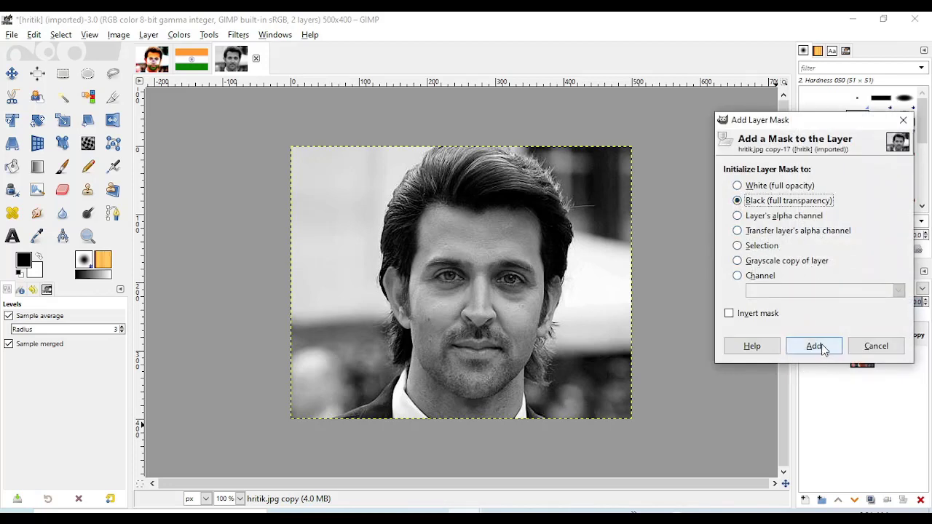
pyautogui.click(823, 350)
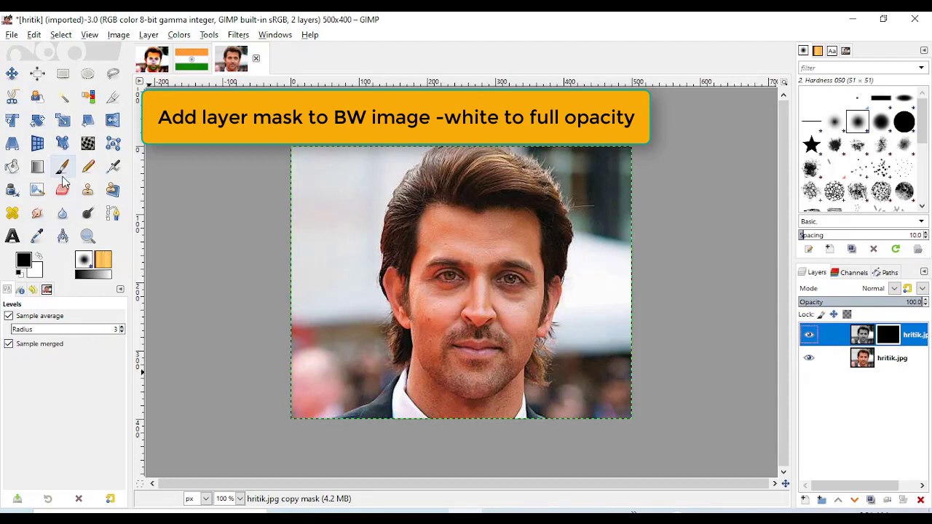
# Make white the foreground colour and set the Paintbrush to size 36
pyautogui.click(41, 256)
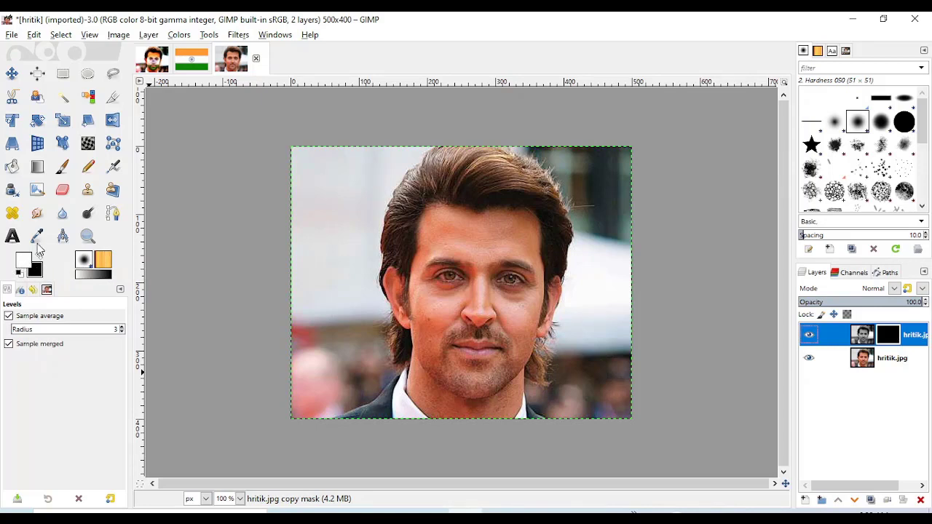
pyautogui.click(62, 166)
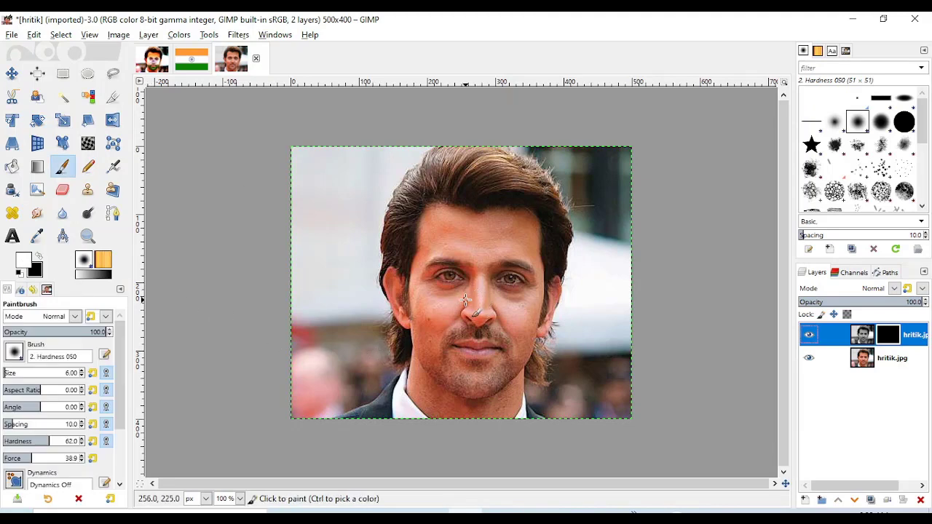
pyautogui.press('[')
pyautogui.press('[')
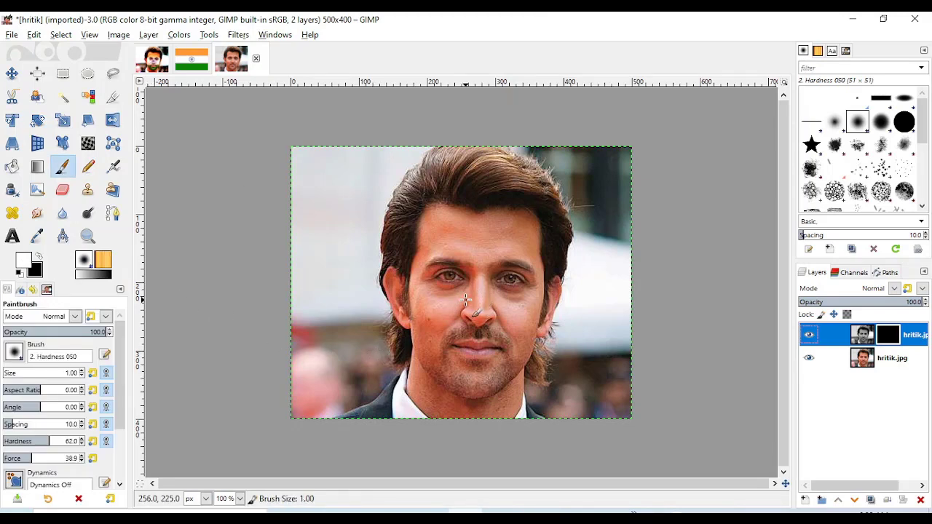
pyautogui.press(']')
pyautogui.press(']')
pyautogui.press(']')
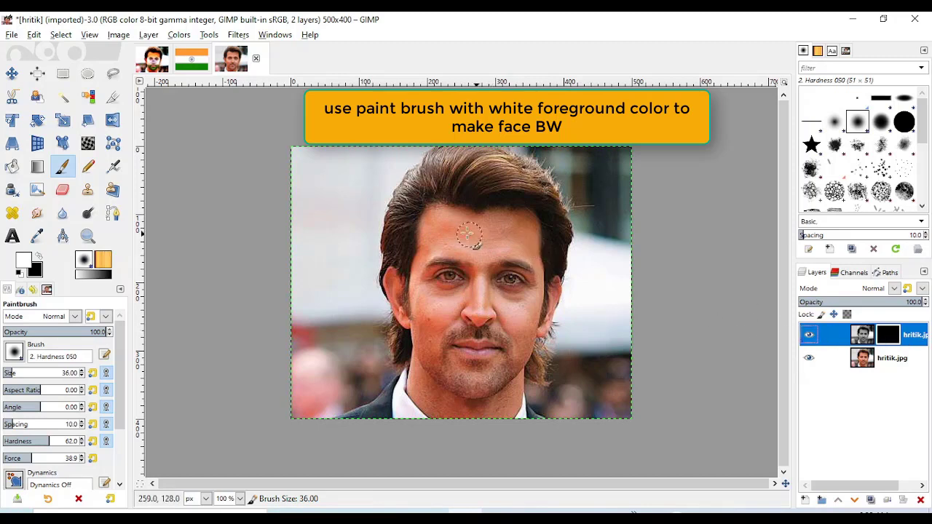
# Paint white on the copy-layer mask from forehead to jaw and chin, greying the face
pyautogui.click(450, 219)
pyautogui.moveTo(438, 215)
pyautogui.mouseDown()
pyautogui.moveTo(525, 223)
pyautogui.moveTo(492, 244)
pyautogui.moveTo(451, 237)
pyautogui.moveTo(474, 244)
pyautogui.moveTo(437, 227)
pyautogui.moveTo(435, 210)
pyautogui.moveTo(528, 223)
pyautogui.moveTo(520, 246)
pyautogui.moveTo(493, 235)
pyautogui.moveTo(429, 253)
pyautogui.moveTo(426, 275)
pyautogui.moveTo(418, 248)
pyautogui.moveTo(417, 302)
pyautogui.moveTo(427, 268)
pyautogui.moveTo(497, 258)
pyautogui.moveTo(535, 275)
pyautogui.moveTo(495, 277)
pyautogui.moveTo(463, 313)
pyautogui.moveTo(451, 284)
pyautogui.moveTo(459, 321)
pyautogui.moveTo(417, 324)
pyautogui.moveTo(437, 366)
pyautogui.moveTo(477, 381)
pyautogui.moveTo(468, 388)
pyautogui.moveTo(455, 353)
pyautogui.moveTo(480, 342)
pyautogui.moveTo(426, 307)
pyautogui.moveTo(424, 275)
pyautogui.moveTo(443, 232)
pyautogui.moveTo(478, 222)
pyautogui.moveTo(465, 218)
pyautogui.moveTo(527, 215)
pyautogui.moveTo(546, 267)
pyautogui.moveTo(521, 325)
pyautogui.moveTo(510, 292)
pyautogui.moveTo(441, 270)
pyautogui.moveTo(474, 333)
pyautogui.moveTo(519, 318)
pyautogui.moveTo(467, 357)
pyautogui.moveTo(520, 358)
pyautogui.moveTo(493, 357)
pyautogui.moveTo(415, 323)
pyautogui.moveTo(431, 208)
pyautogui.moveTo(437, 218)
pyautogui.mouseUp()
pyautogui.moveTo(459, 310)
pyautogui.mouseDown()
pyautogui.moveTo(462, 370)
pyautogui.moveTo(427, 343)
pyautogui.moveTo(495, 398)
pyautogui.moveTo(516, 397)
pyautogui.moveTo(427, 362)
pyautogui.moveTo(472, 383)
pyautogui.moveTo(462, 362)
pyautogui.moveTo(470, 358)
pyautogui.moveTo(466, 327)
pyautogui.moveTo(490, 329)
pyautogui.mouseUp()
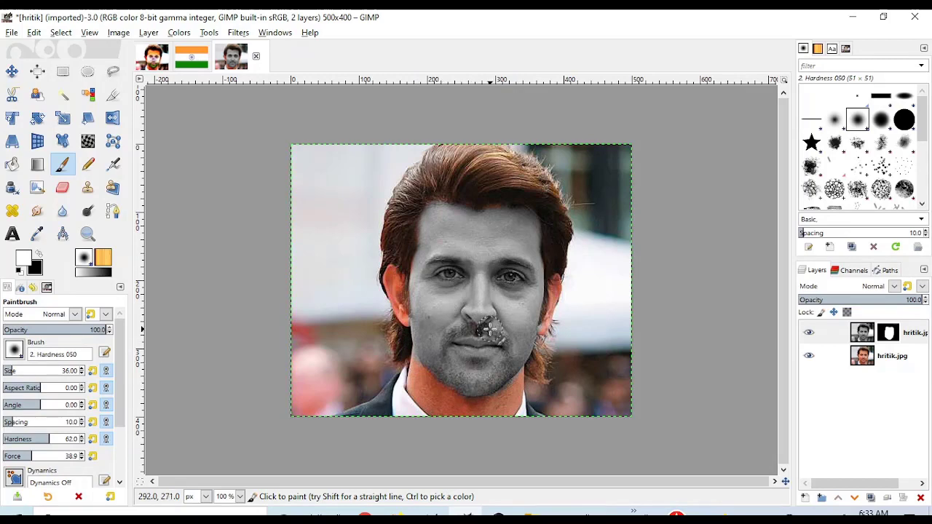
# Switch to black and paint out grey overspill from the ears and neck on the mask
pyautogui.scroll(1, 488, 329)
pyautogui.scroll(1, 485, 330)
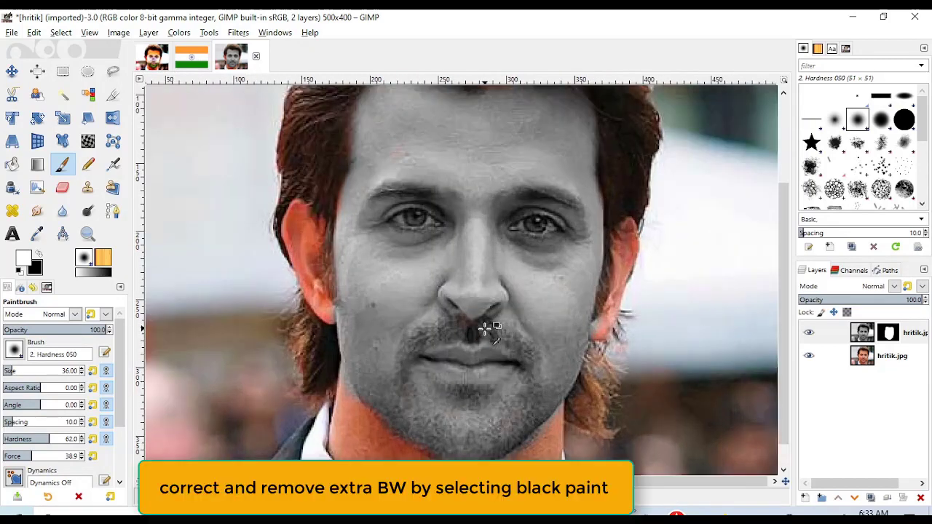
pyautogui.scroll(-1, 485, 329)
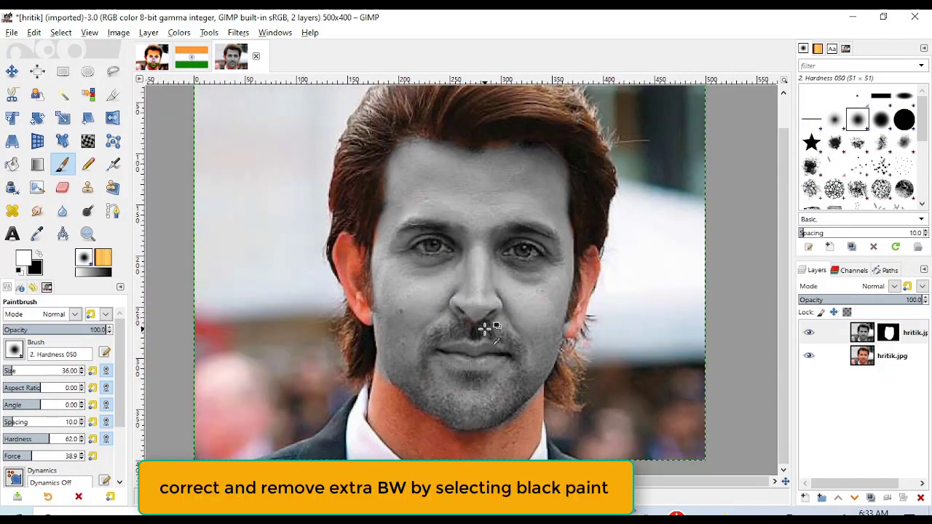
pyautogui.click(39, 254)
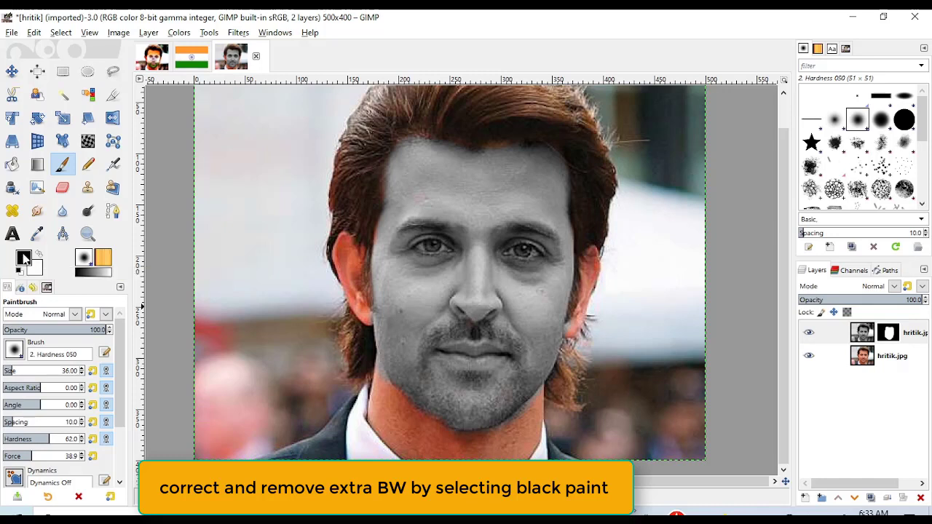
pyautogui.click(61, 172)
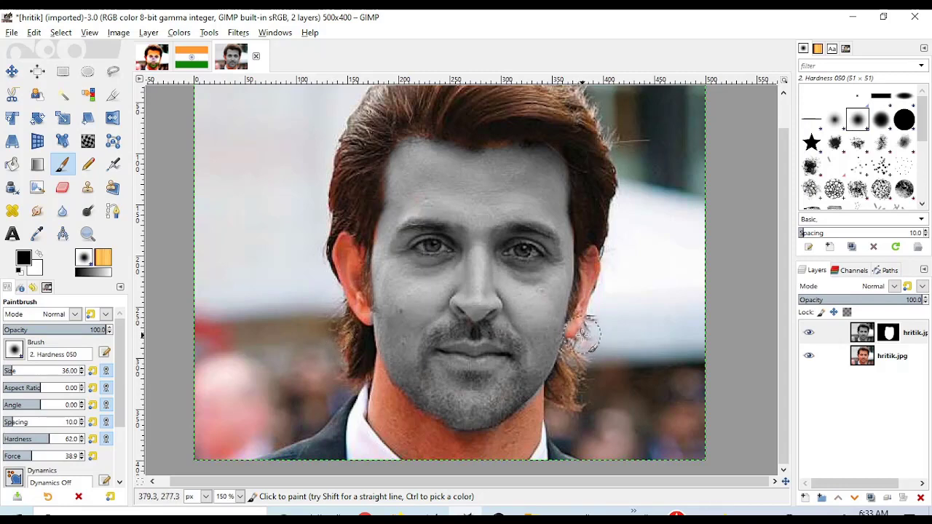
# Drag the India flag into the portrait as a new top layer, Dropped Buffer
pyautogui.press('x')
pyautogui.press('m')
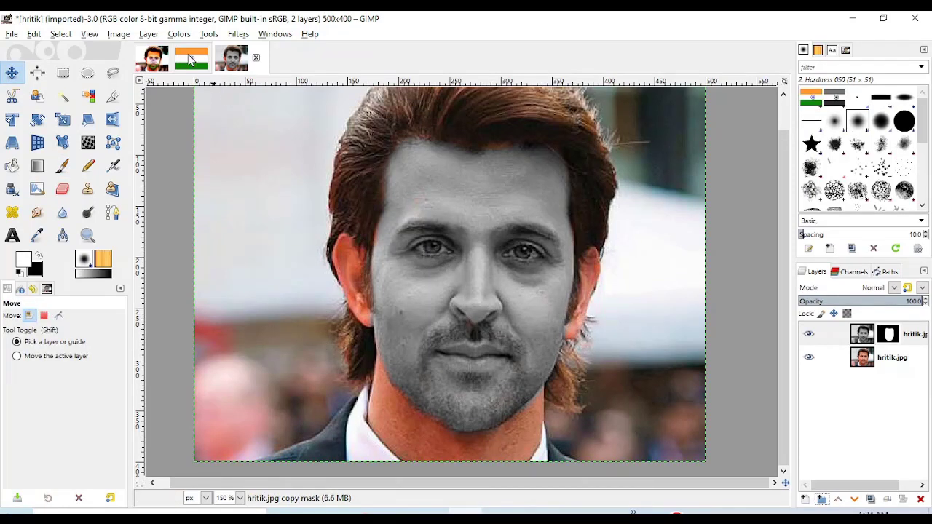
pyautogui.click(190, 60)
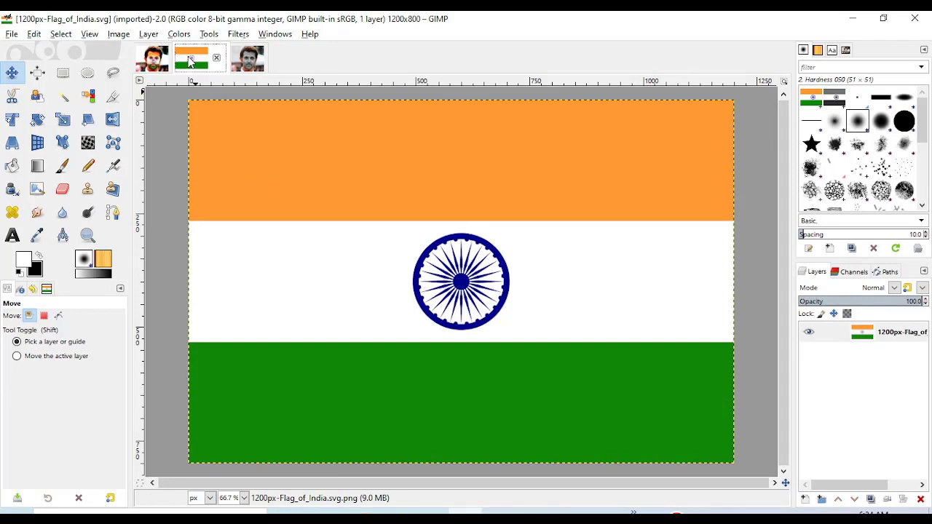
pyautogui.click(244, 61)
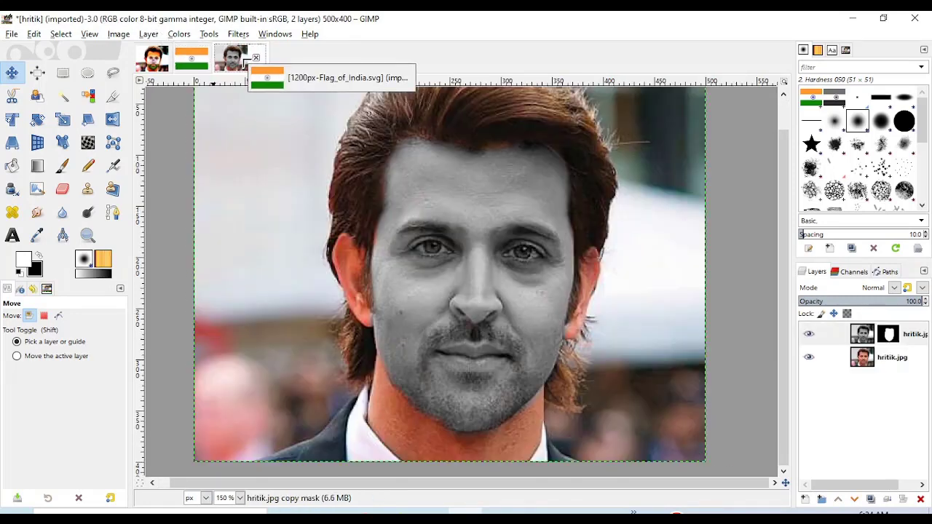
pyautogui.moveTo(246, 62)
pyautogui.mouseDown()
pyautogui.moveTo(427, 273)
pyautogui.moveTo(432, 266)
pyautogui.mouseUp()
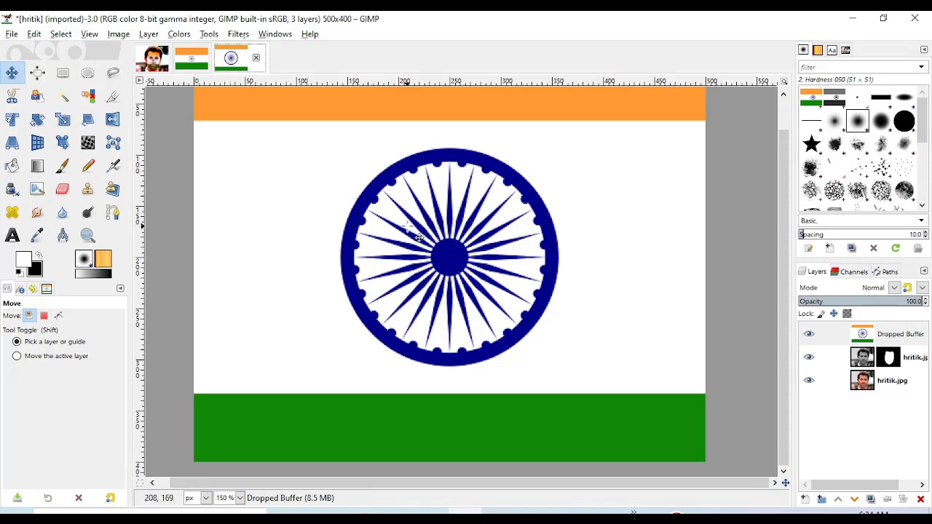
pyautogui.scroll(-1, 420, 237)
pyautogui.scroll(-2, 420, 237)
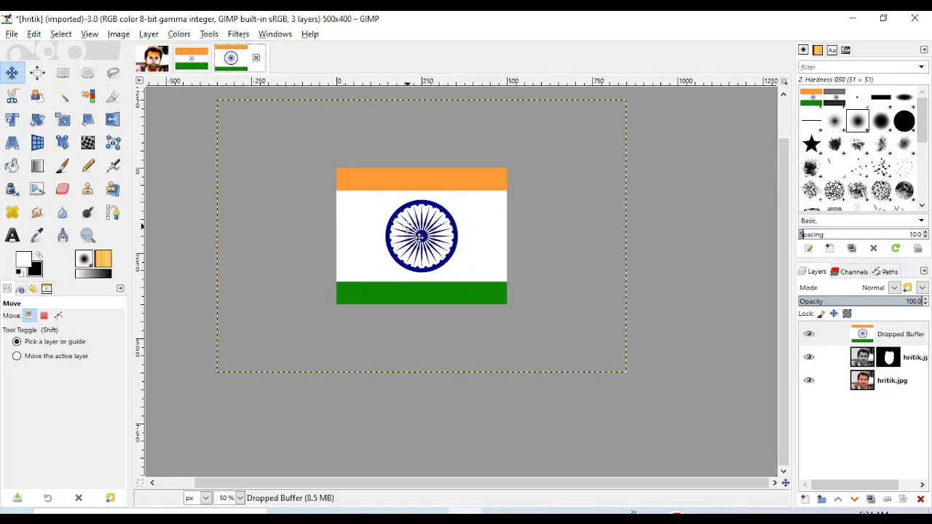
# Scale the Dropped Buffer flag from 1200×800 down to 411×274 and position it over the face
pyautogui.scroll(1, 419, 236)
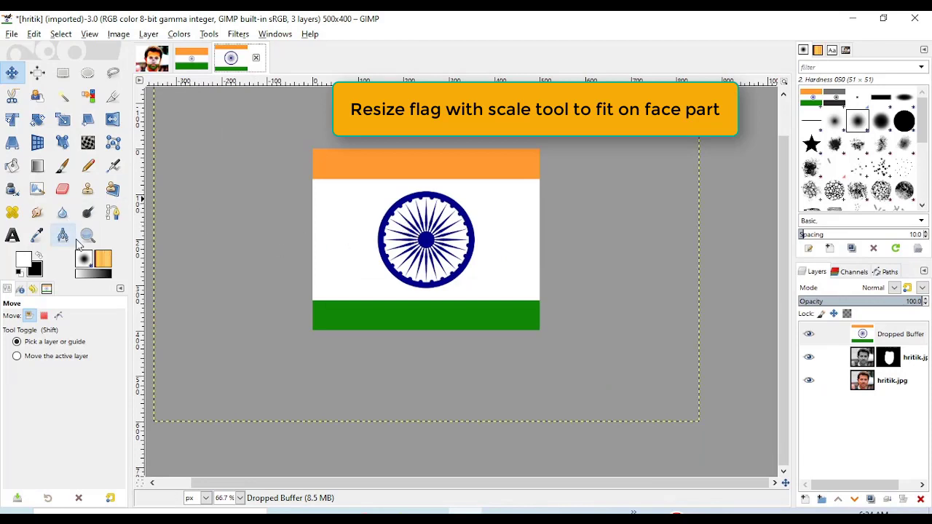
pyautogui.click(62, 121)
pyautogui.click(430, 249)
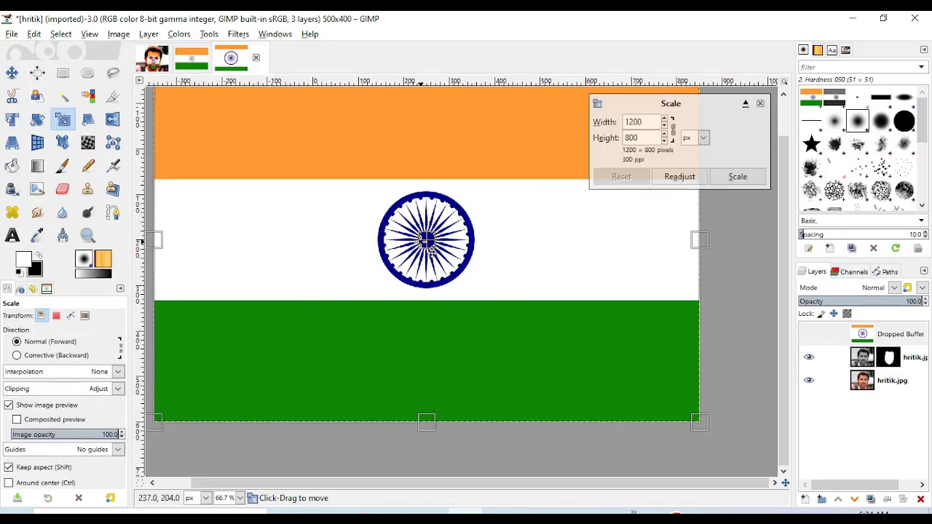
pyautogui.moveTo(156, 423); pyautogui.dragTo(457, 247)
pyautogui.moveTo(580, 159); pyautogui.dragTo(443, 246)
pyautogui.moveTo(296, 336); pyautogui.dragTo(390, 271)
pyautogui.moveTo(475, 212)
pyautogui.mouseDown()
pyautogui.moveTo(450, 258)
pyautogui.moveTo(438, 246)
pyautogui.mouseUp()
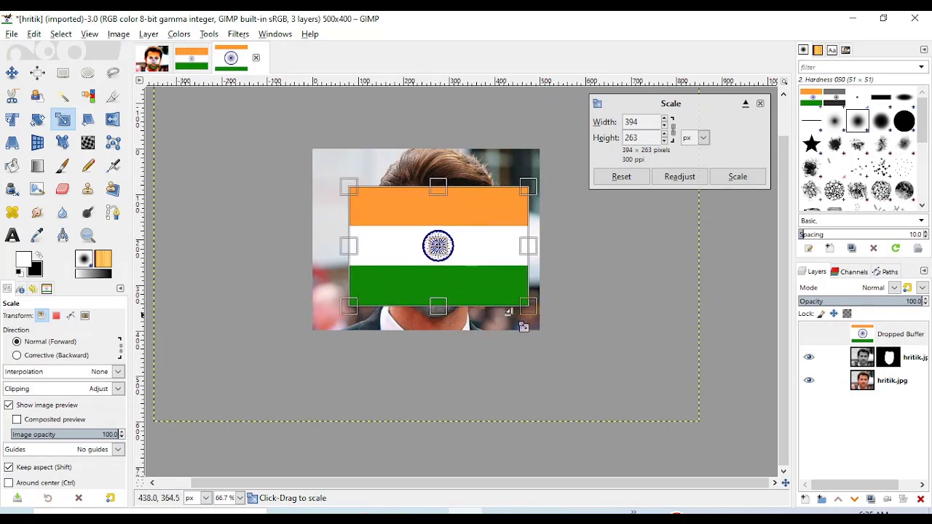
pyautogui.moveTo(527, 308); pyautogui.dragTo(539, 316)
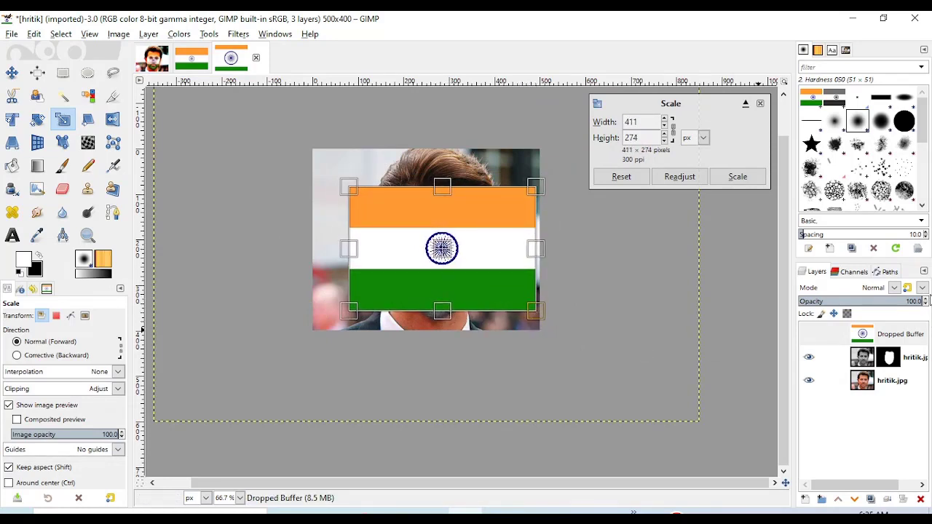
# Set the flag layer to 42.3 opacity and apply its scale at 440×293 over the face
pyautogui.click(907, 337)
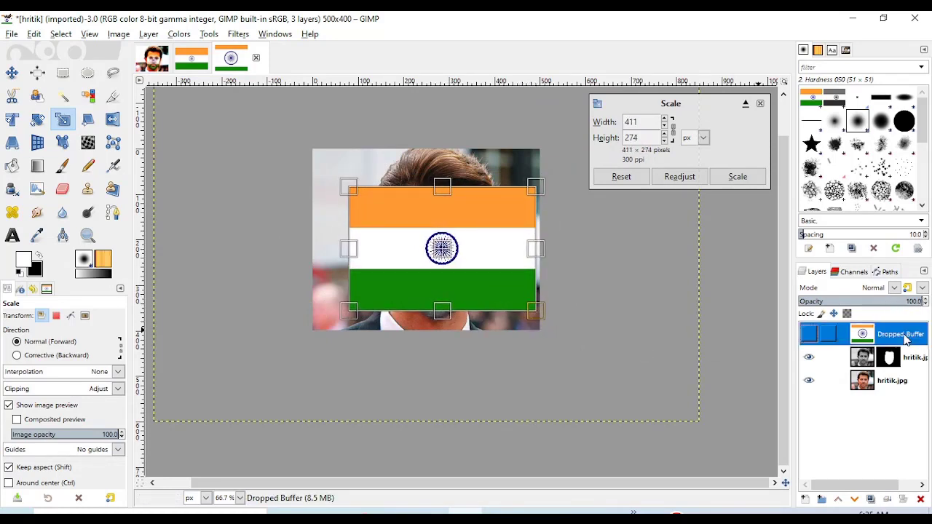
pyautogui.moveTo(923, 302); pyautogui.dragTo(852, 302)
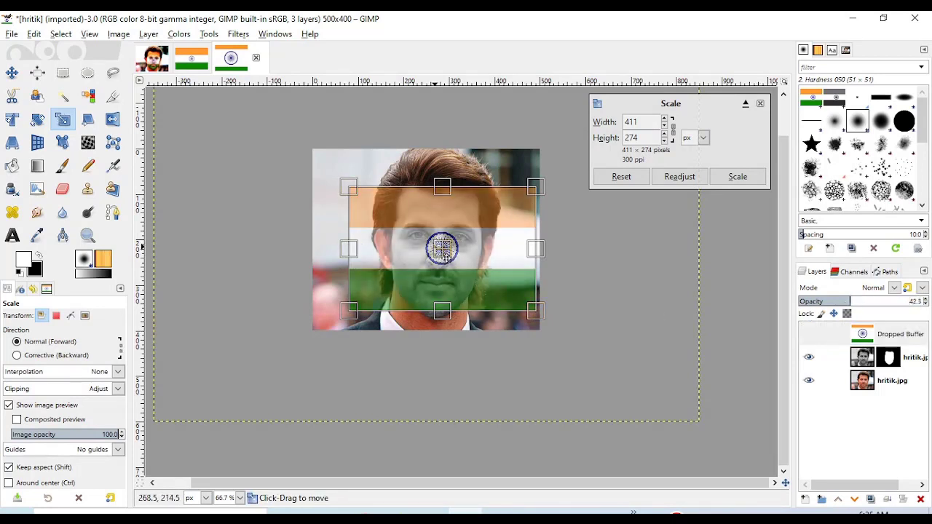
pyautogui.moveTo(444, 249); pyautogui.dragTo(438, 257)
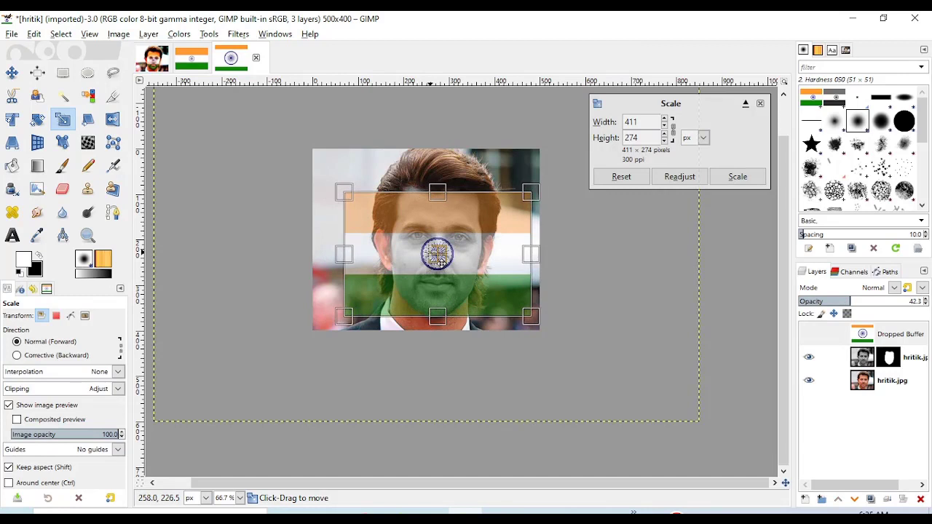
pyautogui.moveTo(439, 193); pyautogui.dragTo(437, 187)
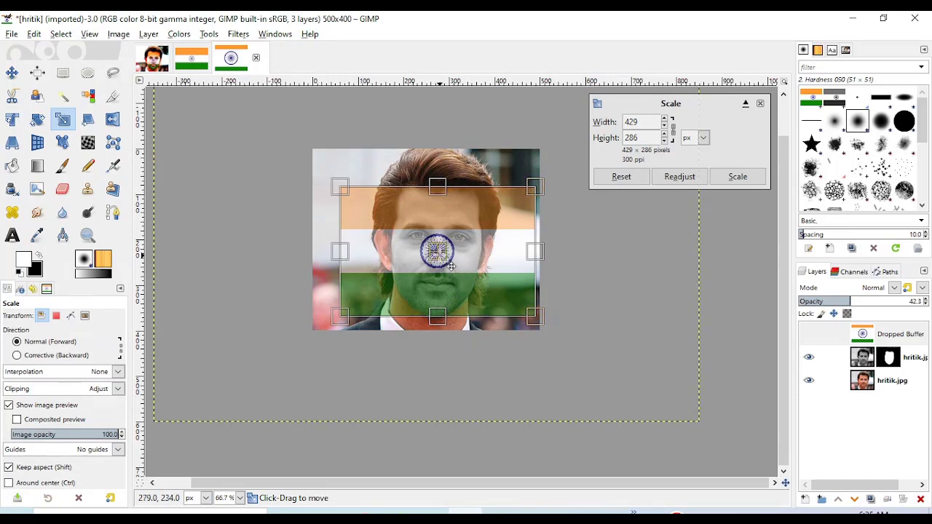
pyautogui.moveTo(451, 266); pyautogui.dragTo(453, 263)
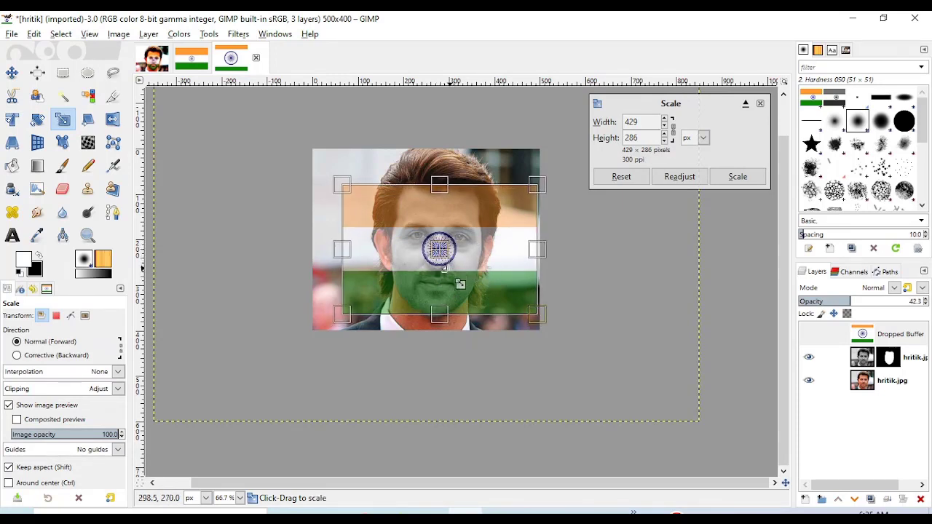
pyautogui.moveTo(441, 314); pyautogui.dragTo(441, 319)
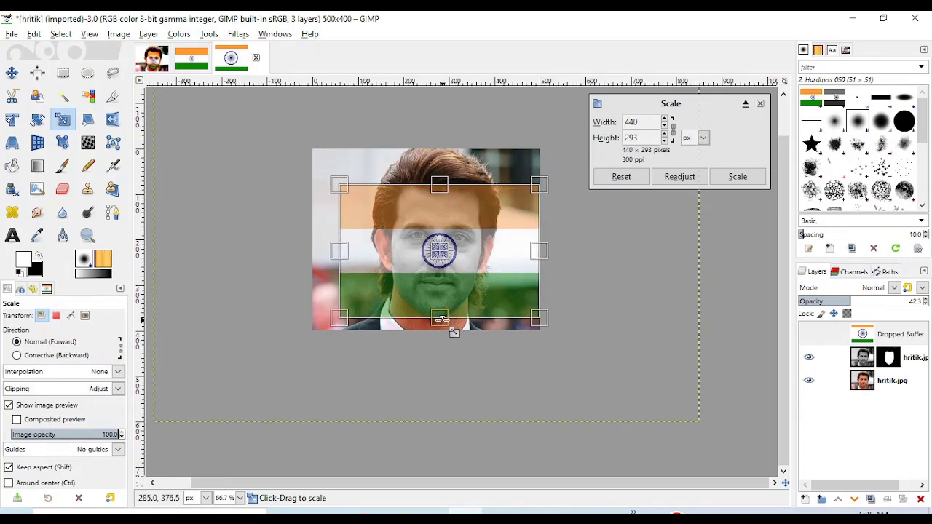
pyautogui.click(737, 176)
pyautogui.keyDown('ctrl'); pyautogui.scroll(2, 610, 269); pyautogui.keyUp('ctrl')
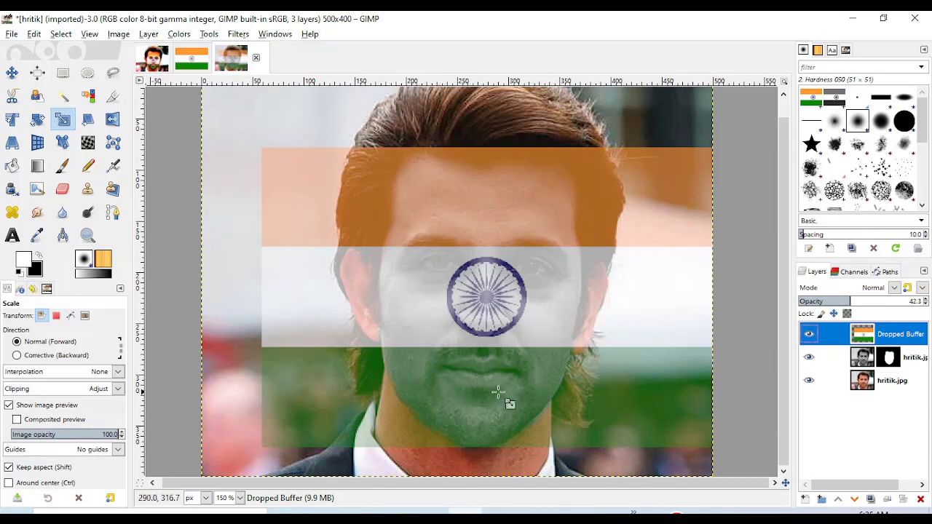
# Hide the Dropped Buffer flag layer
pyautogui.click(809, 334)
pyautogui.click(810, 334)
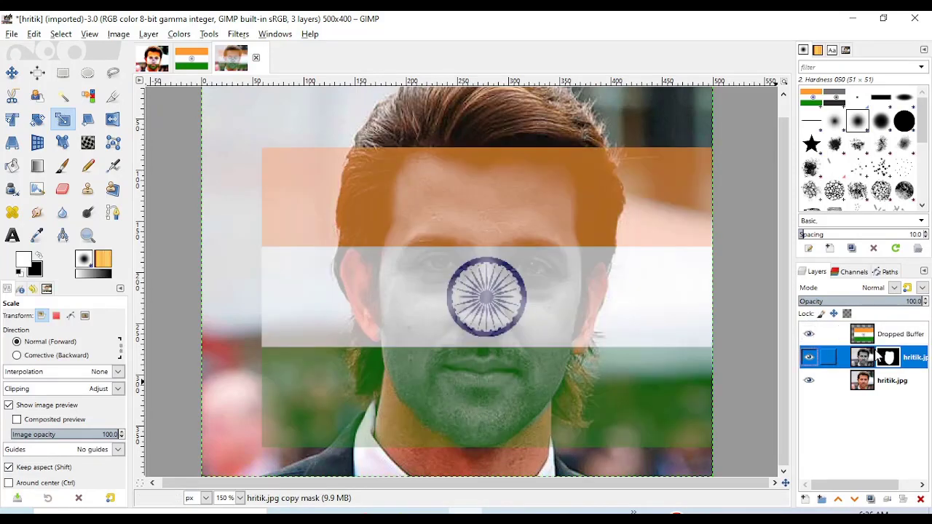
pyautogui.click(809, 335)
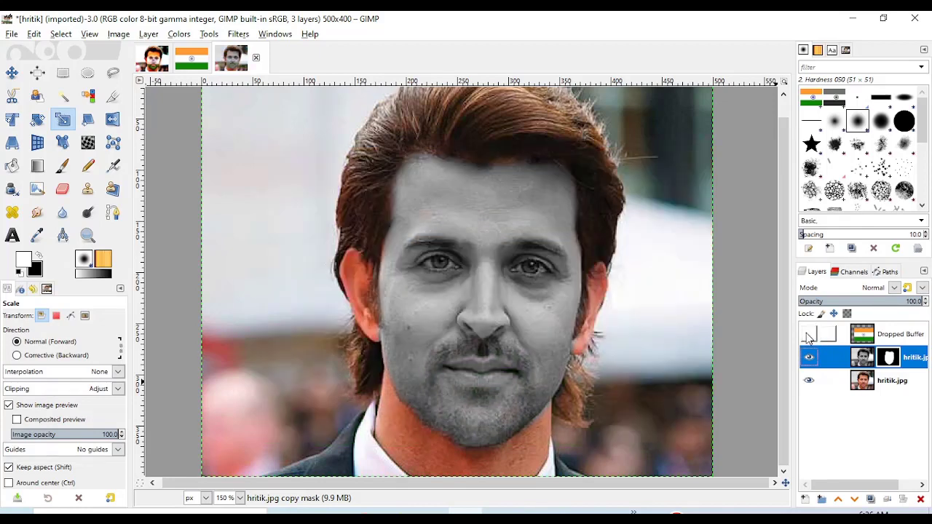
# Target the hritik.jpg copy layer's mask and set up a black Paintbrush
pyautogui.click(865, 358)
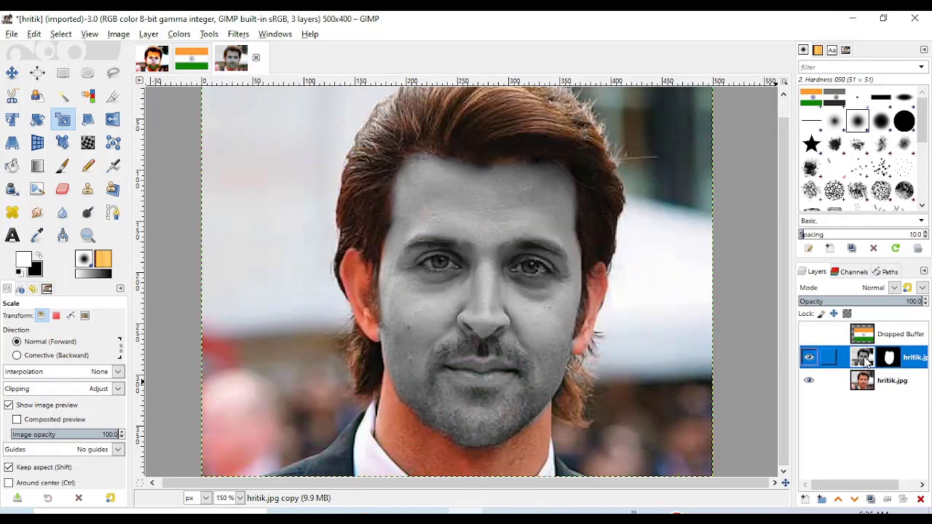
pyautogui.click(890, 358)
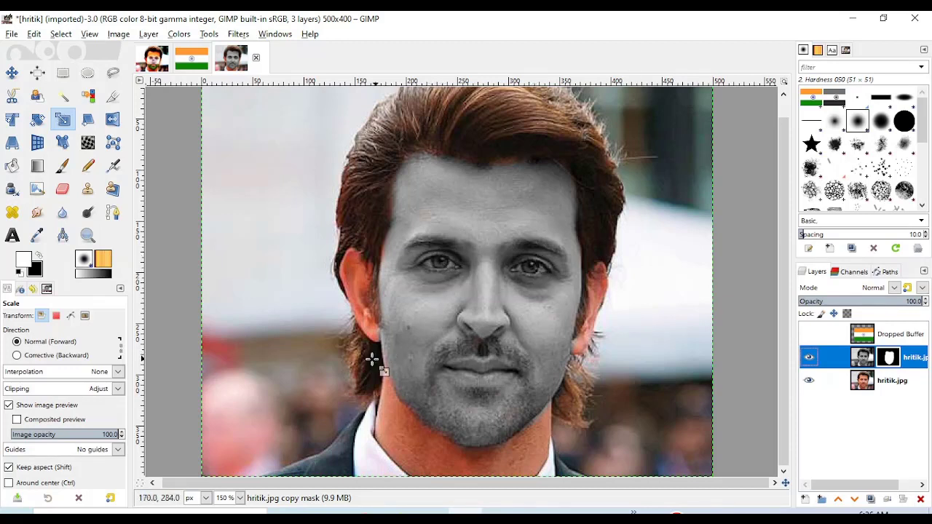
pyautogui.click(39, 256)
pyautogui.click(62, 172)
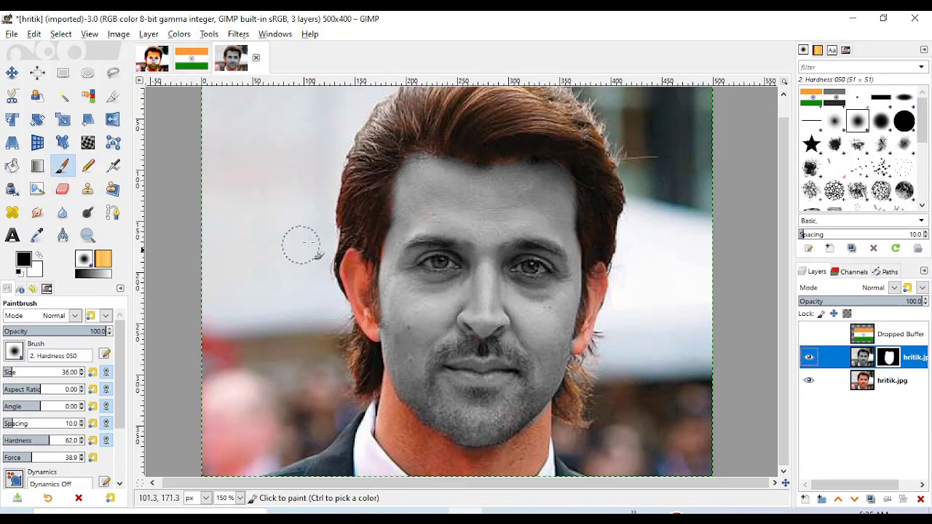
# Shrink the brush to size 8 and zoom in on the eyes
pyautogui.press('[')
pyautogui.press('[')
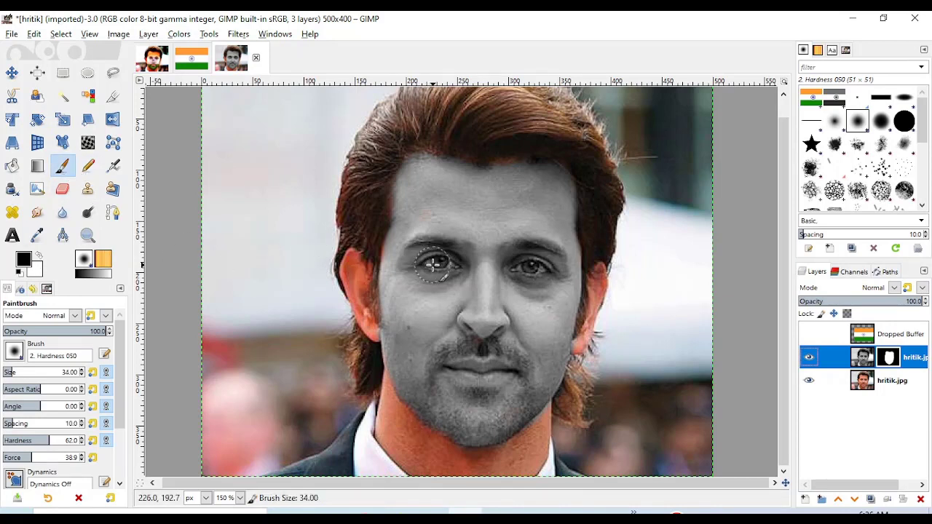
pyautogui.press('[')
pyautogui.press('[')
pyautogui.press('[')
pyautogui.press('[')
pyautogui.press('[')
pyautogui.press('[')
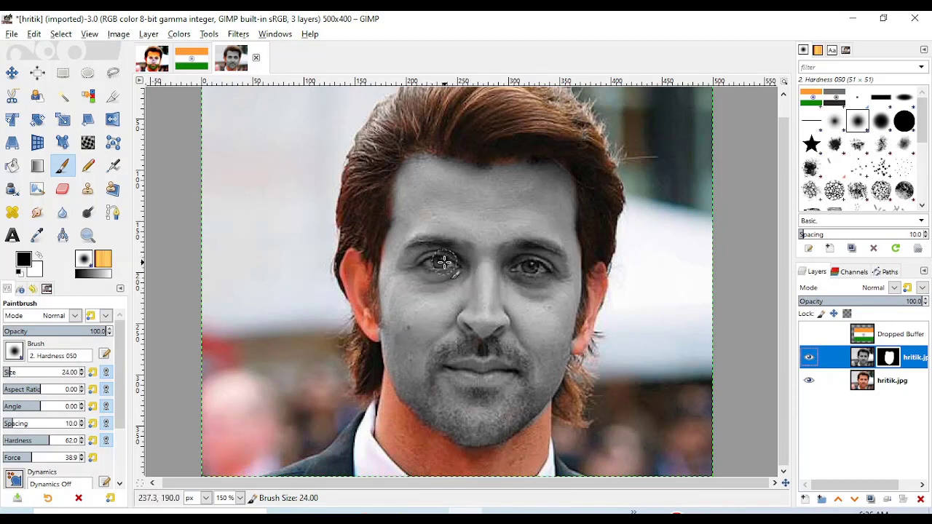
pyautogui.press('[')
pyautogui.press('[')
pyautogui.press('[')
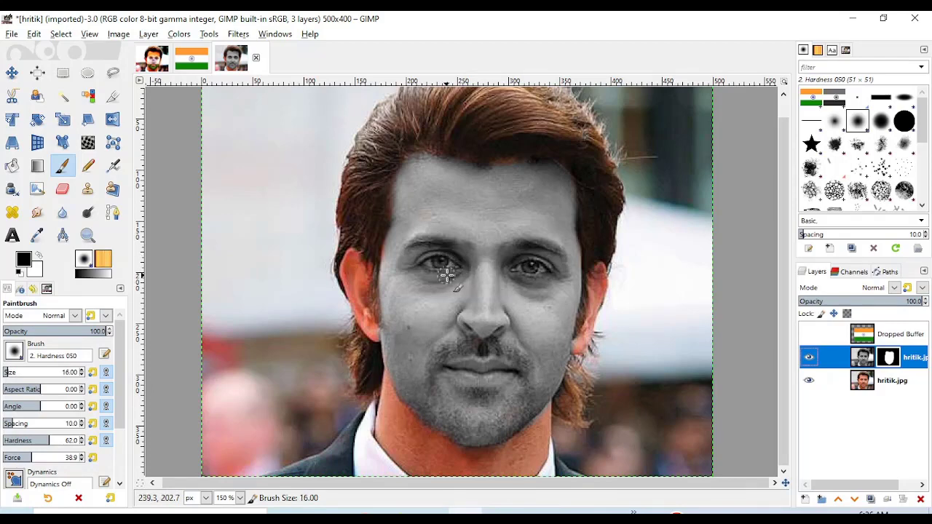
pyautogui.press('2')
pyautogui.scroll(1, 457, 239)
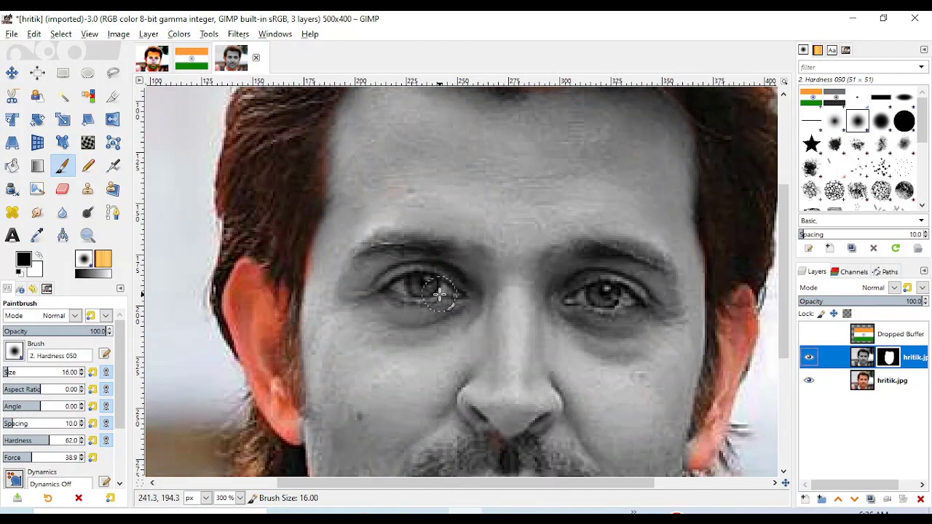
pyautogui.press('[')
pyautogui.press('[')
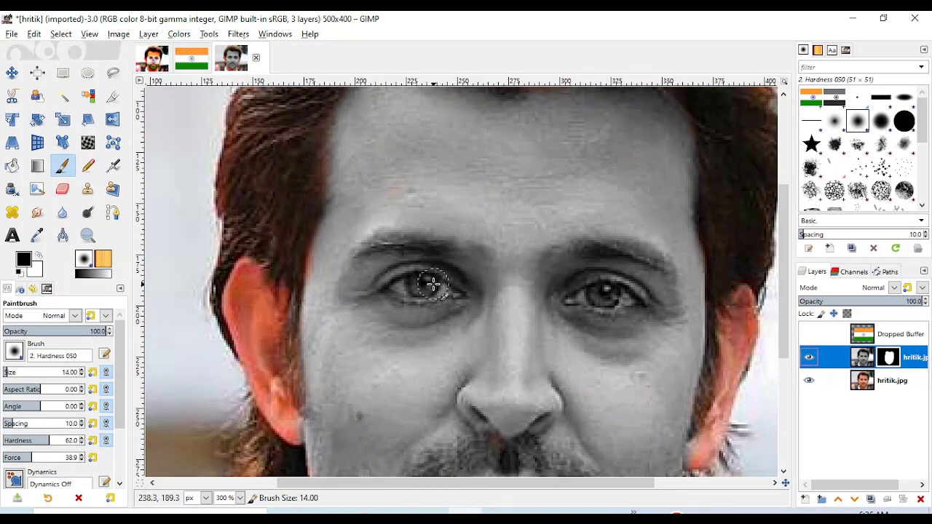
pyautogui.press('[')
pyautogui.press('[')
pyautogui.press('[')
pyautogui.press('[')
pyautogui.press('[')
pyautogui.press('[')
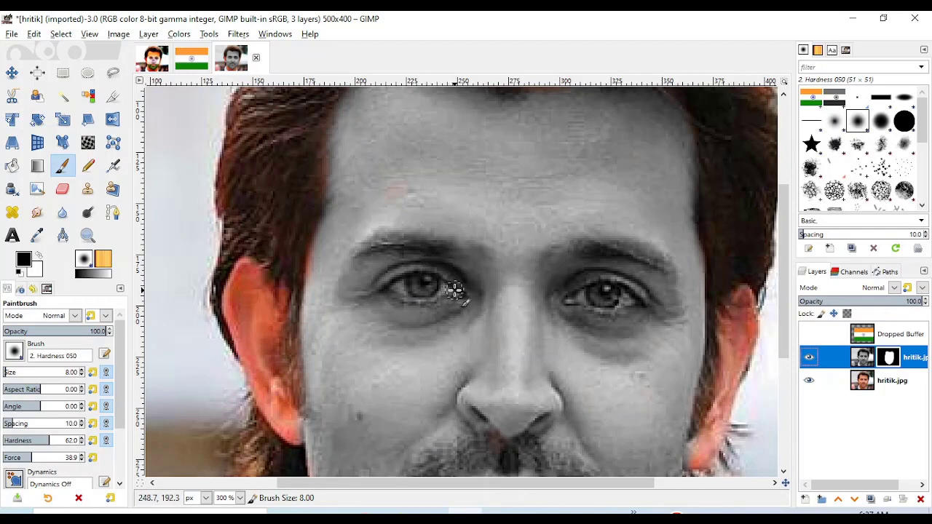
# Paint black on the mask over both eyes, the left eyebrow and the lips
pyautogui.moveTo(454, 290)
pyautogui.mouseDown()
pyautogui.moveTo(416, 278)
pyautogui.moveTo(385, 285)
pyautogui.moveTo(401, 295)
pyautogui.moveTo(421, 277)
pyautogui.moveTo(464, 294)
pyautogui.moveTo(427, 271)
pyautogui.moveTo(379, 291)
pyautogui.mouseUp()
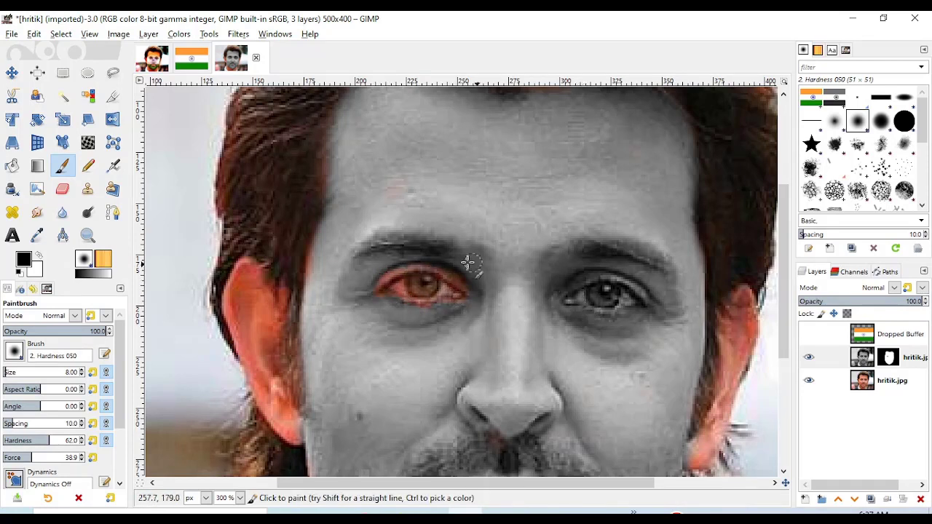
pyautogui.moveTo(435, 254)
pyautogui.mouseDown()
pyautogui.moveTo(364, 250)
pyautogui.moveTo(441, 249)
pyautogui.mouseUp()
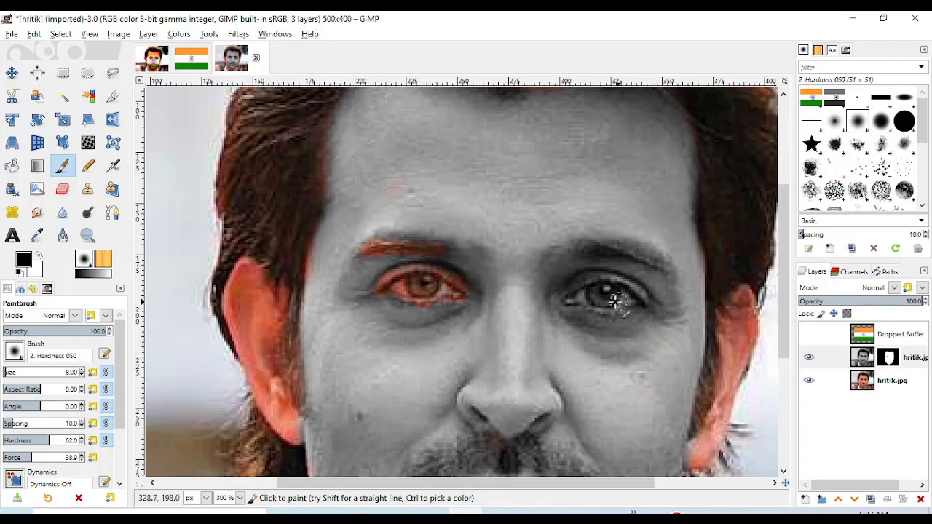
pyautogui.moveTo(614, 301)
pyautogui.mouseDown()
pyautogui.moveTo(570, 300)
pyautogui.moveTo(597, 294)
pyautogui.moveTo(595, 280)
pyautogui.moveTo(646, 302)
pyautogui.moveTo(592, 312)
pyautogui.mouseUp()
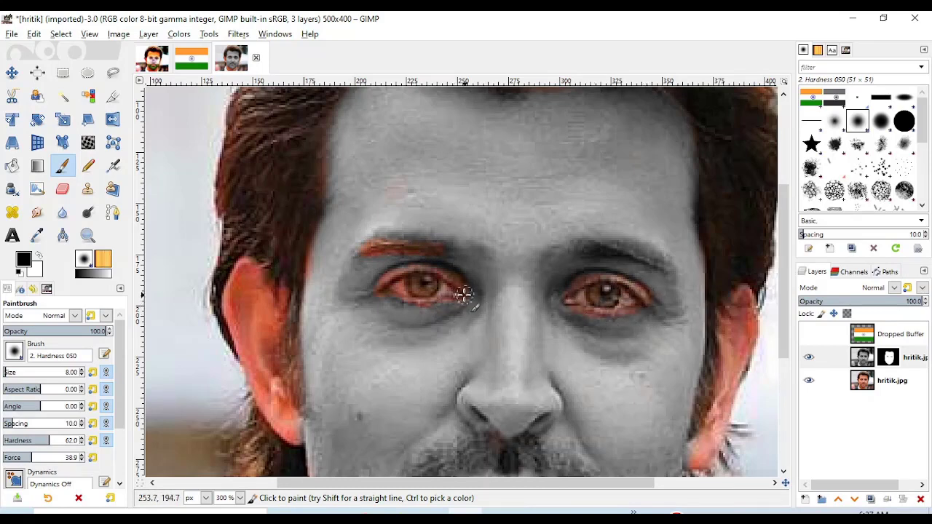
pyautogui.scroll(-2, 495, 303)
pyautogui.scroll(-2, 517, 335)
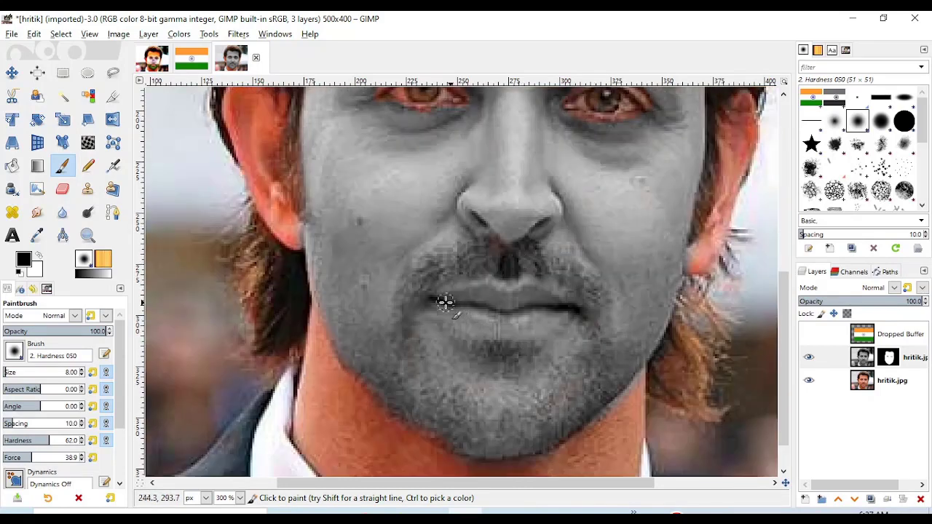
pyautogui.moveTo(446, 302); pyautogui.dragTo(553, 302)
# Fit the image in view and turn the grey face layer's mask into a selection
pyautogui.press('1')
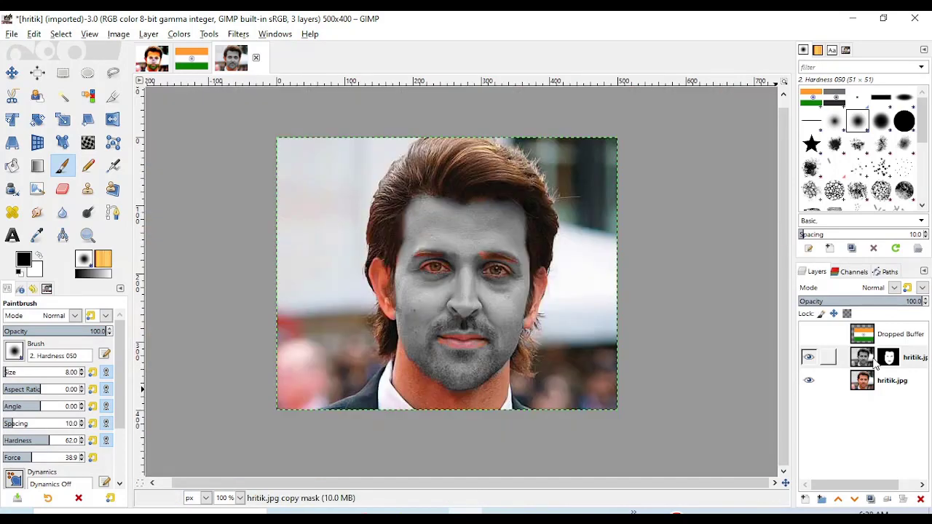
pyautogui.rightClick(876, 366)
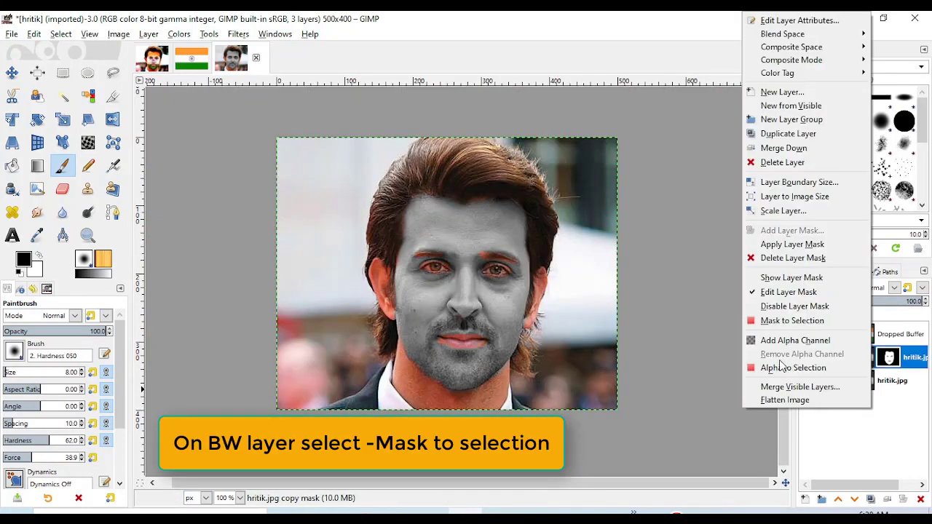
pyautogui.click(791, 320)
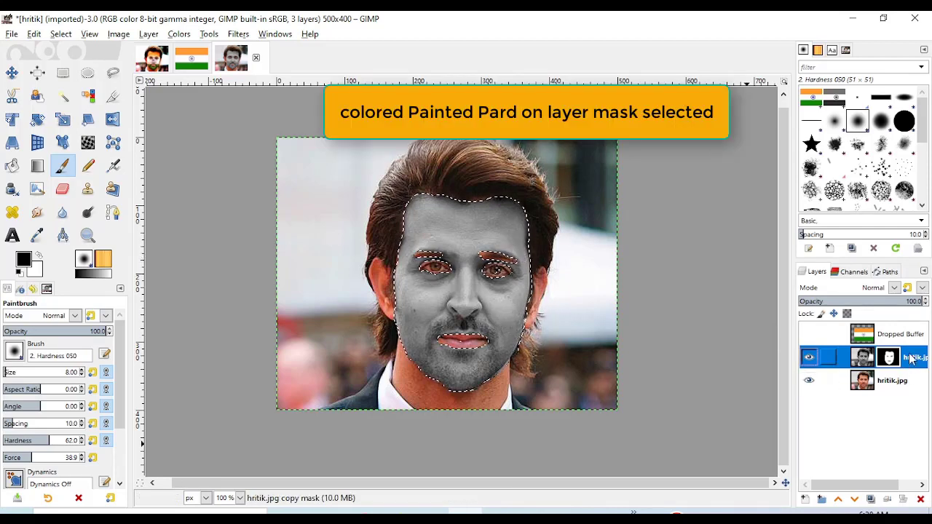
# Add a layer mask from the selection to the flag layer and make it visible
pyautogui.click(892, 335)
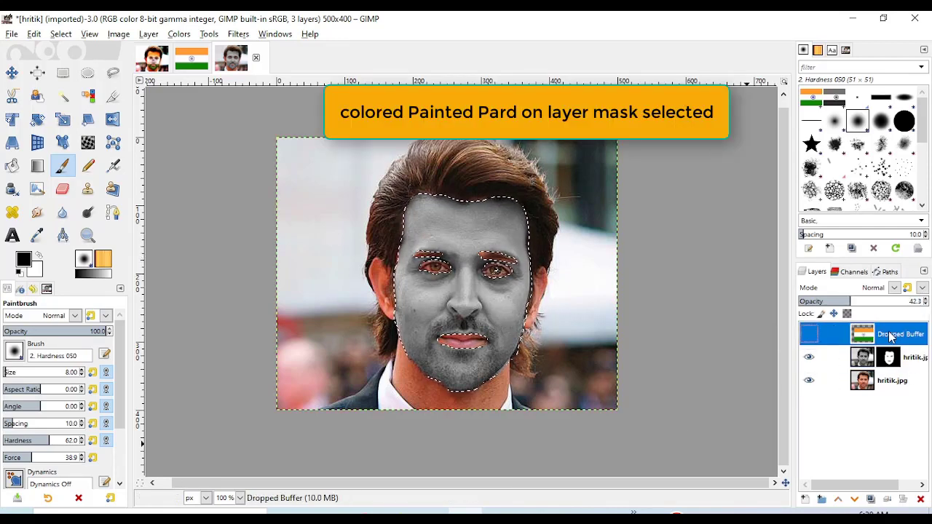
pyautogui.rightClick(892, 335)
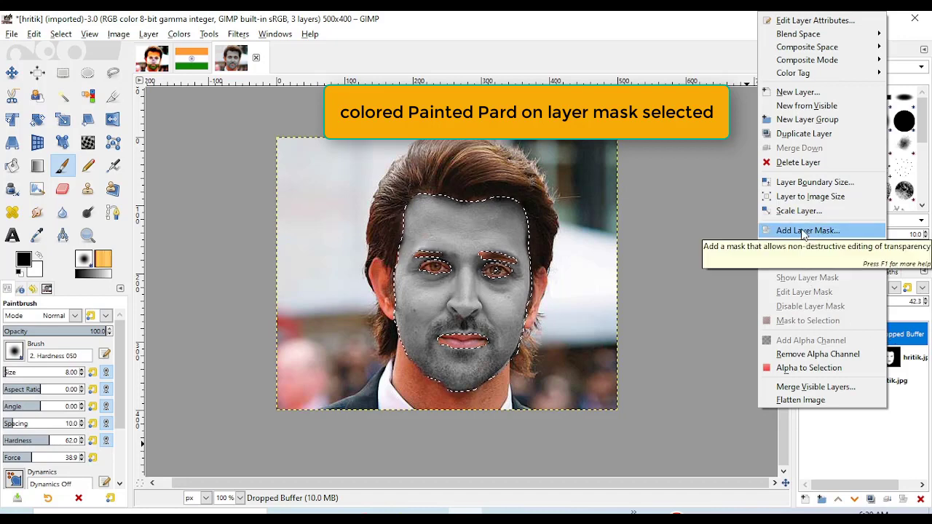
pyautogui.click(804, 232)
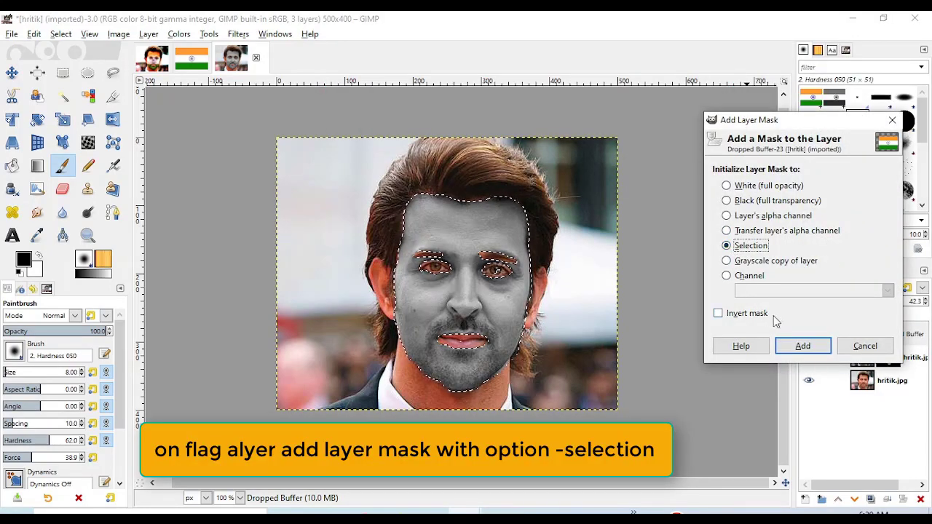
pyautogui.click(804, 346)
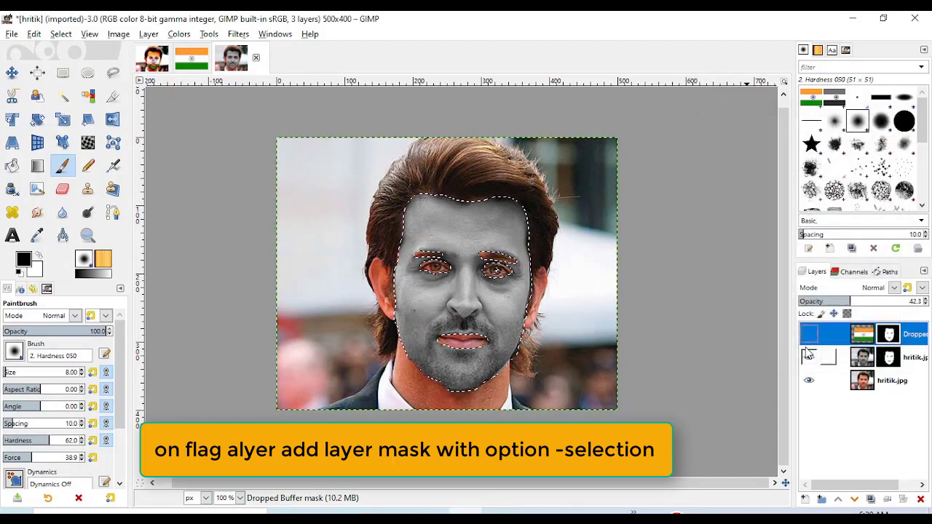
pyautogui.click(810, 335)
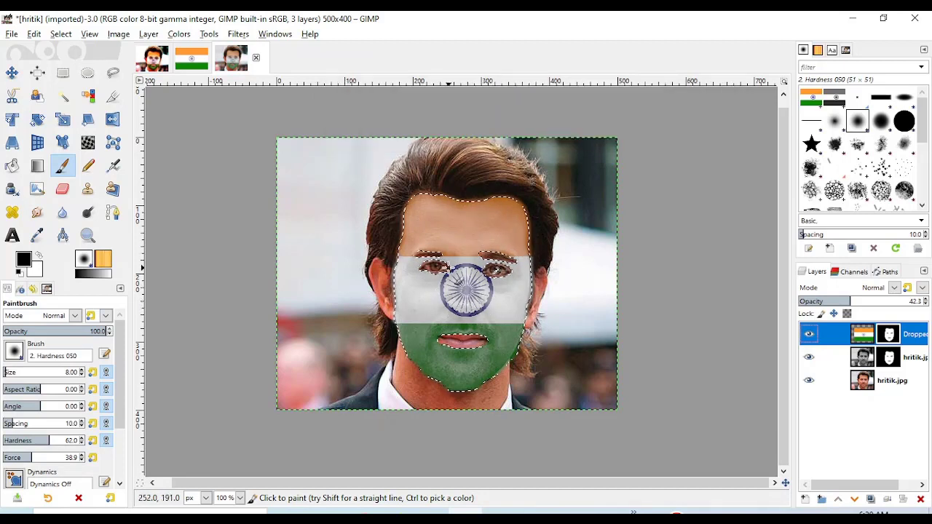
# Clear the selection and set the flag layer to Soft light at 100 opacity
pyautogui.click(60, 33)
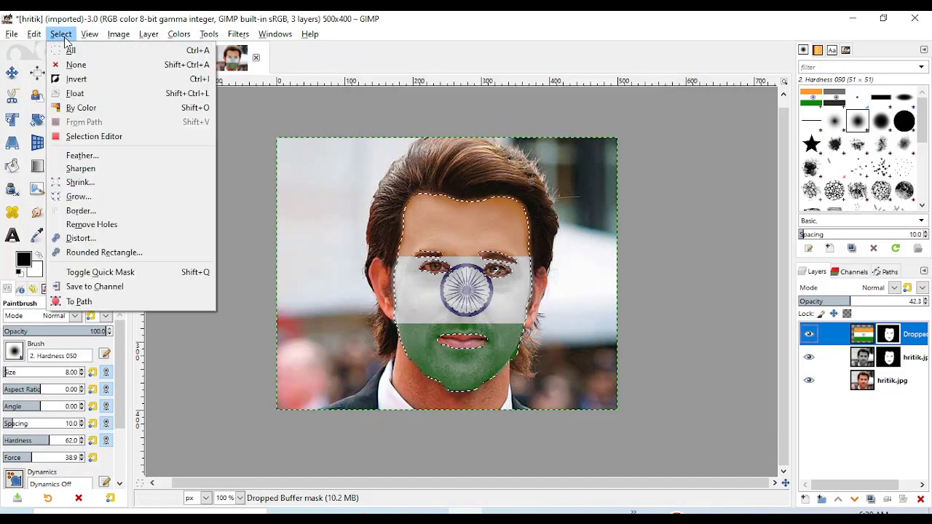
pyautogui.click(65, 65)
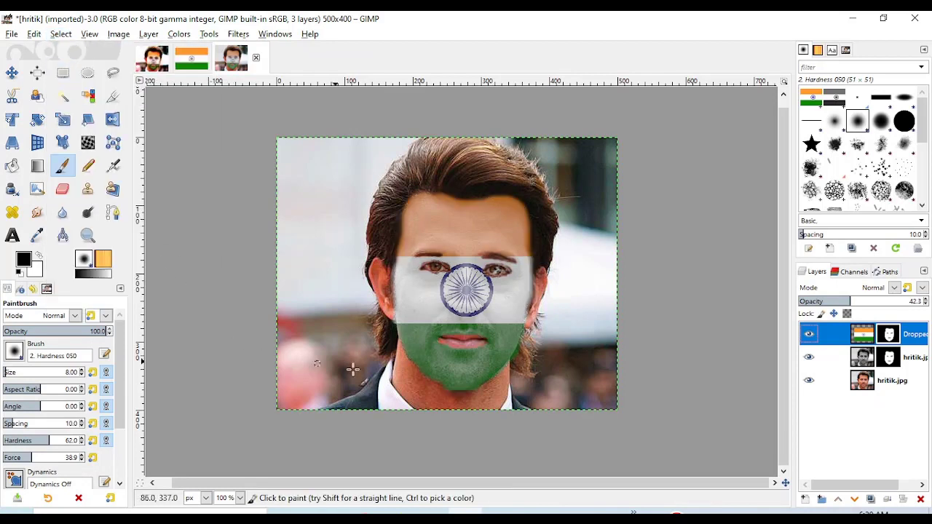
pyautogui.click(896, 288)
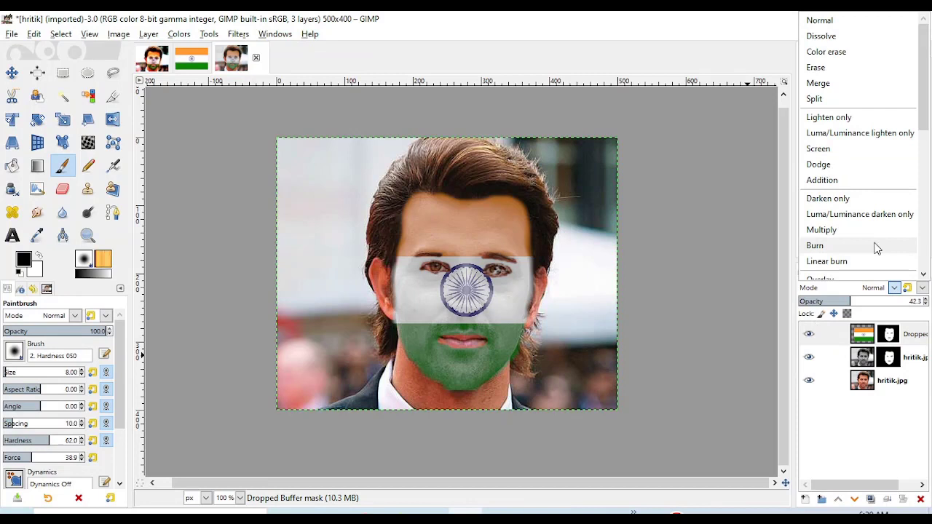
pyautogui.scroll(-1, 855, 223)
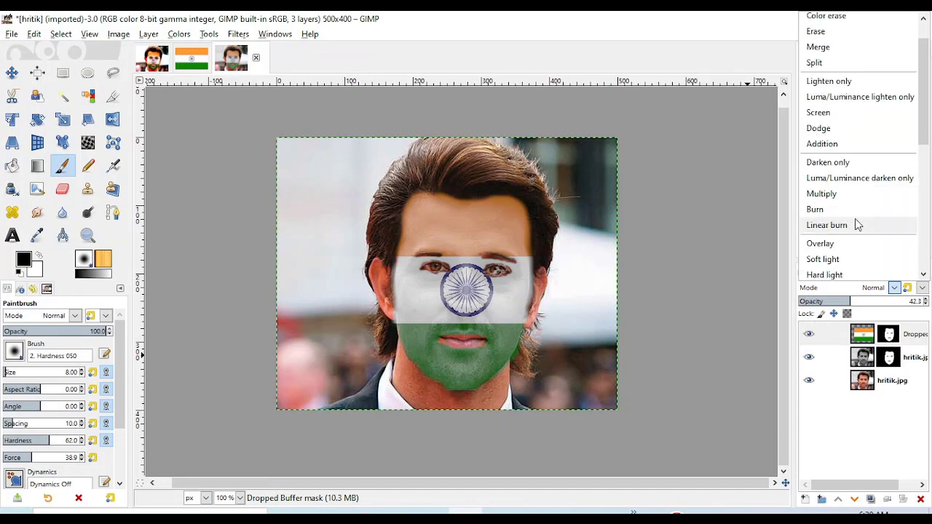
pyautogui.scroll(-1, 856, 223)
pyautogui.click(829, 222)
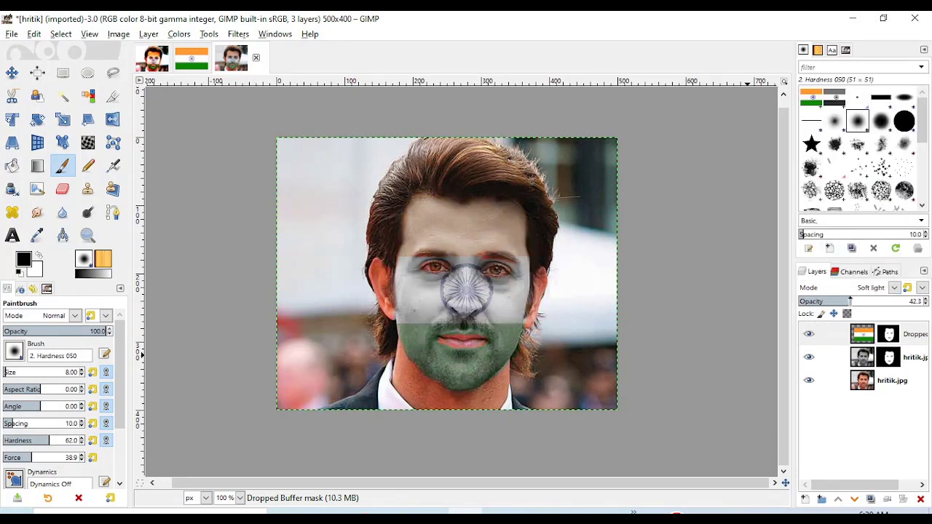
pyautogui.moveTo(850, 300); pyautogui.dragTo(924, 301)
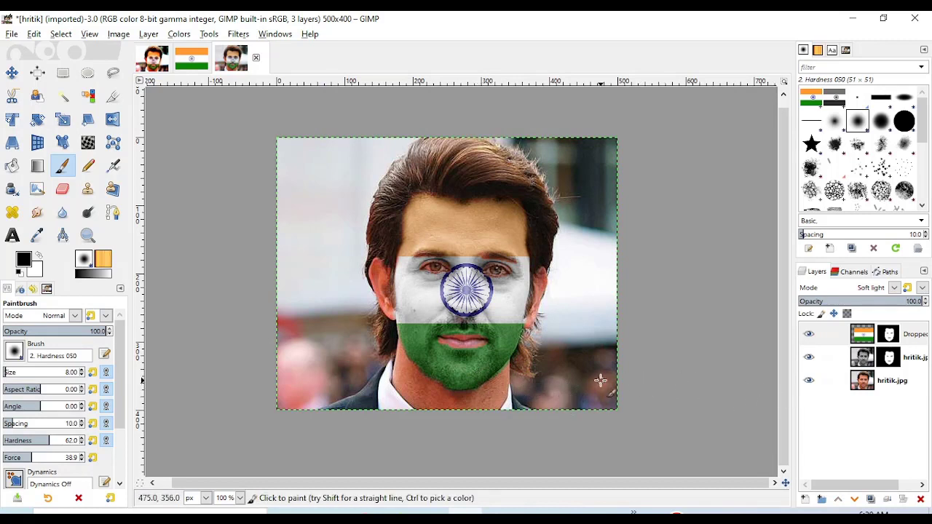
pyautogui.click(864, 334)
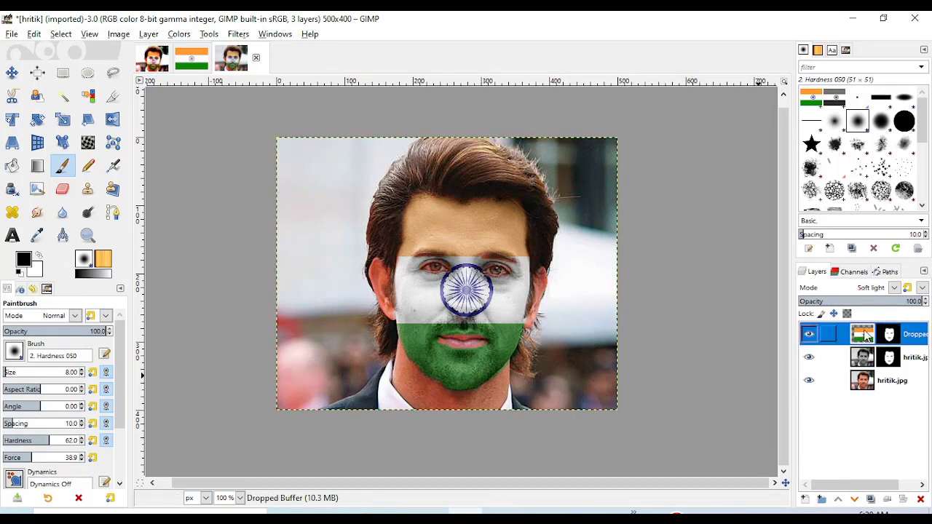
# Apply Whirl and Pinch to the flag layer with whirl 0.0 and pinch -0.191
pyautogui.click(239, 34)
pyautogui.moveTo(256, 137)
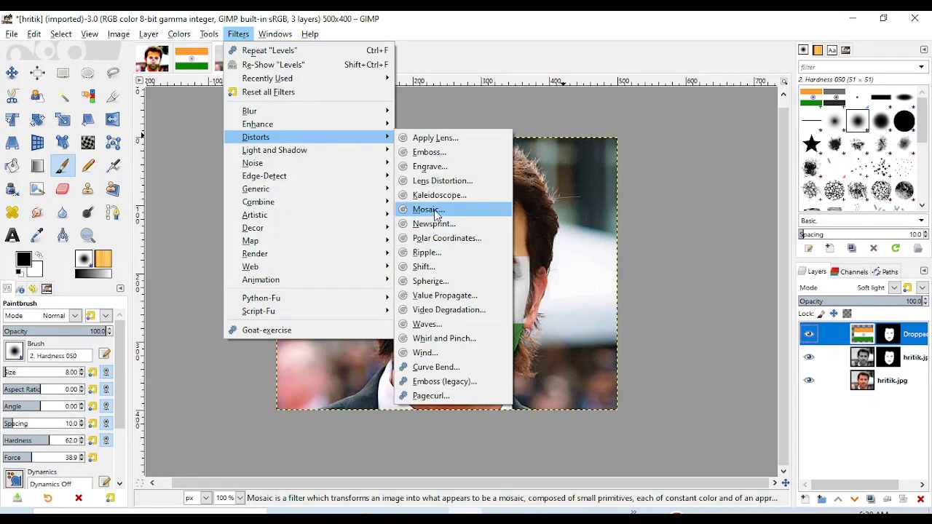
pyautogui.click(436, 338)
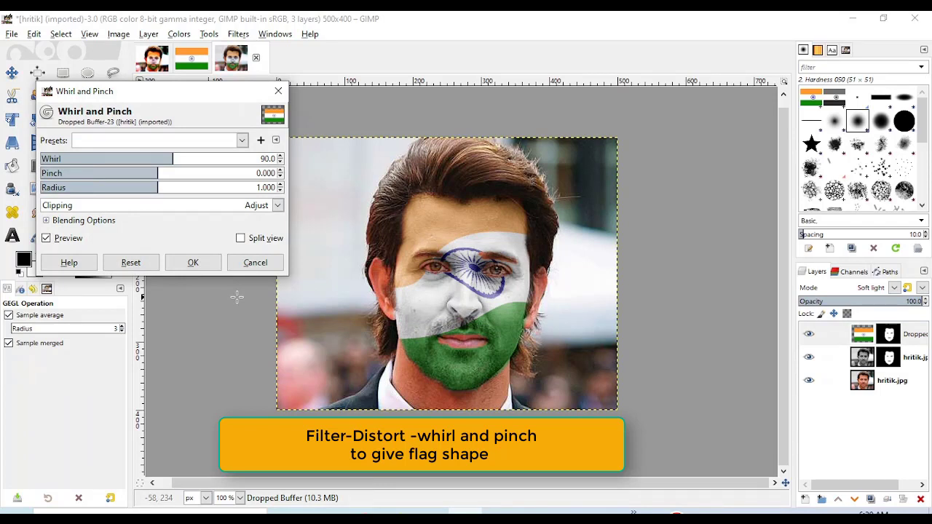
pyautogui.moveTo(172, 159); pyautogui.dragTo(157, 159)
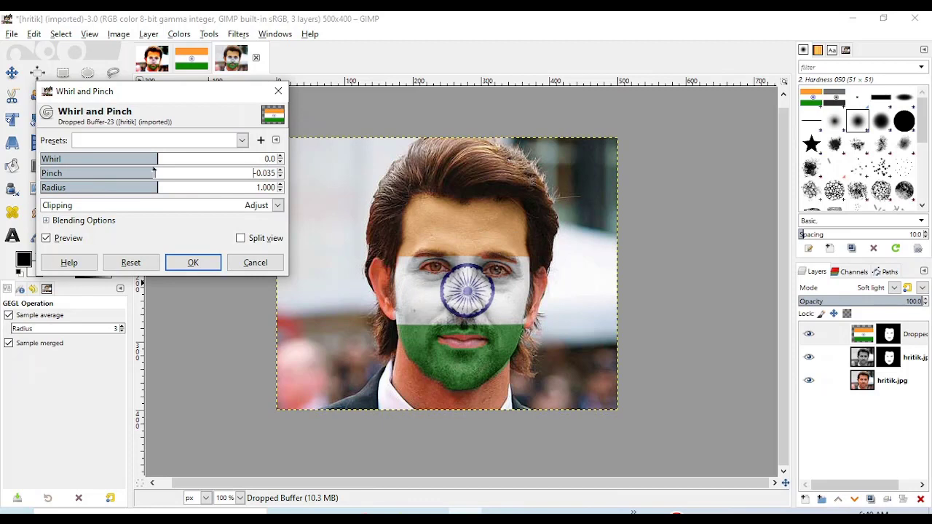
pyautogui.moveTo(153, 173); pyautogui.dragTo(135, 173)
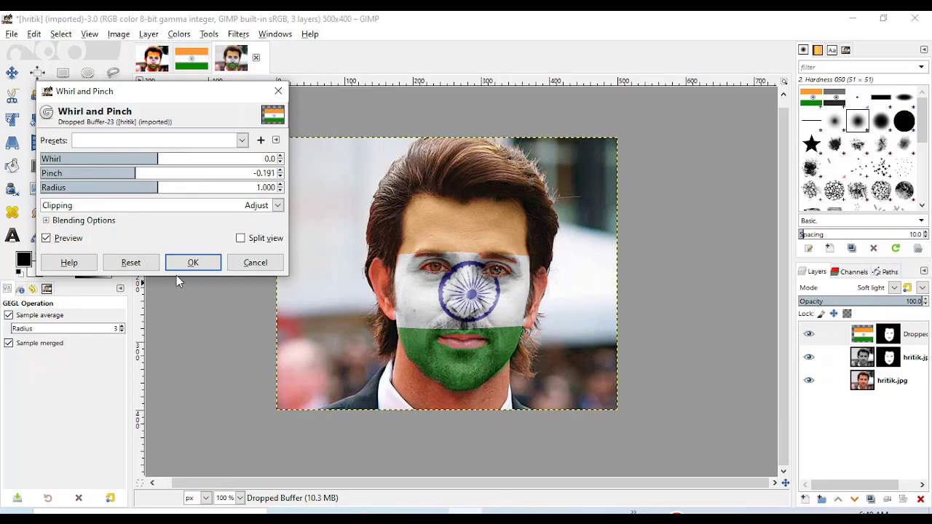
pyautogui.click(193, 263)
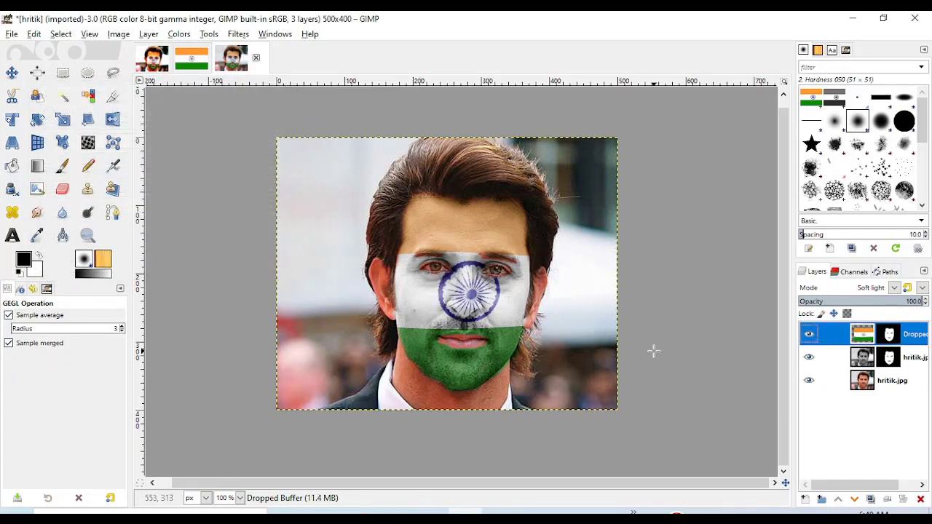
# Duplicate the flag layer for a stronger tricolour
pyautogui.hotkey('shift', 's')
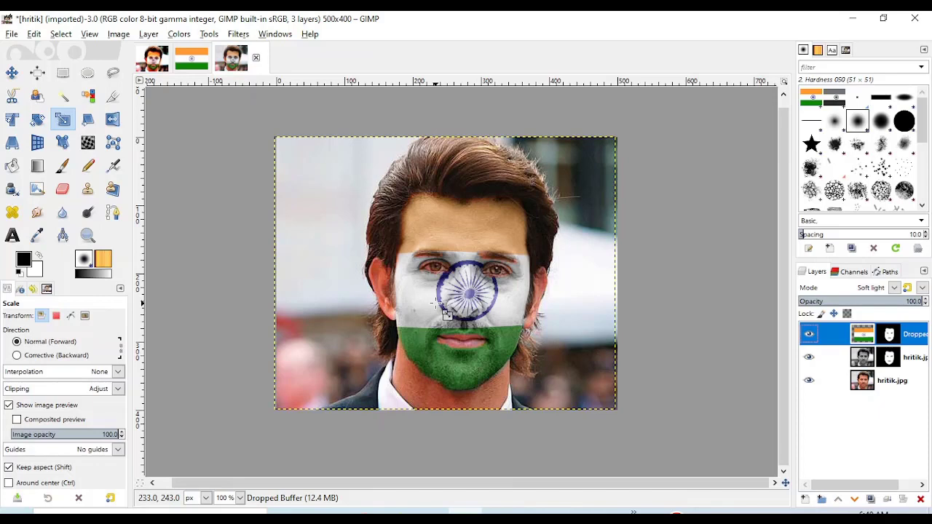
pyautogui.rightClick(871, 339)
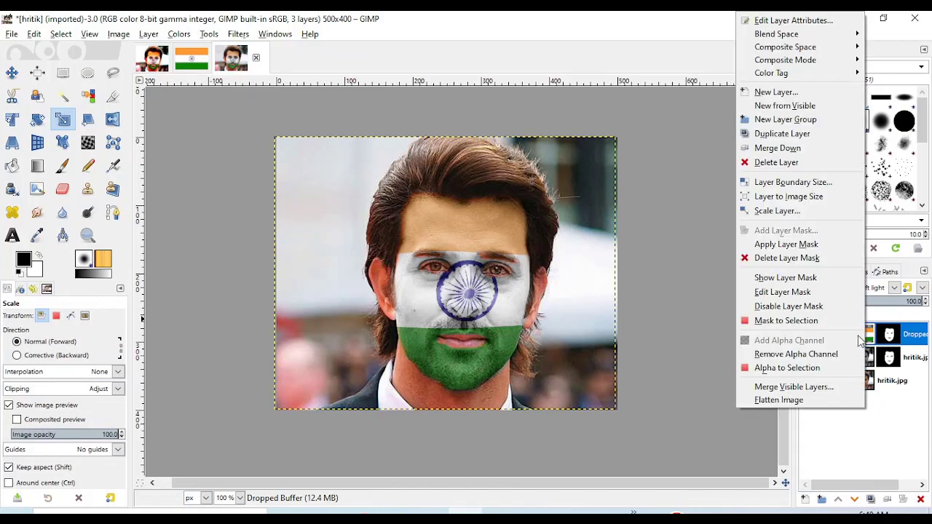
pyautogui.click(775, 133)
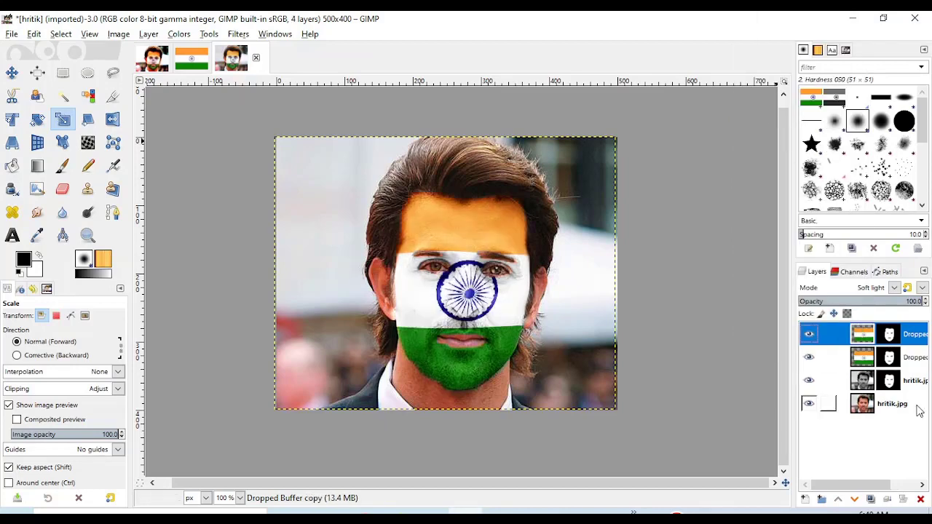
# Duplicate the original hritik.jpg photo and move the copy to the top of the stack
pyautogui.rightClick(865, 405)
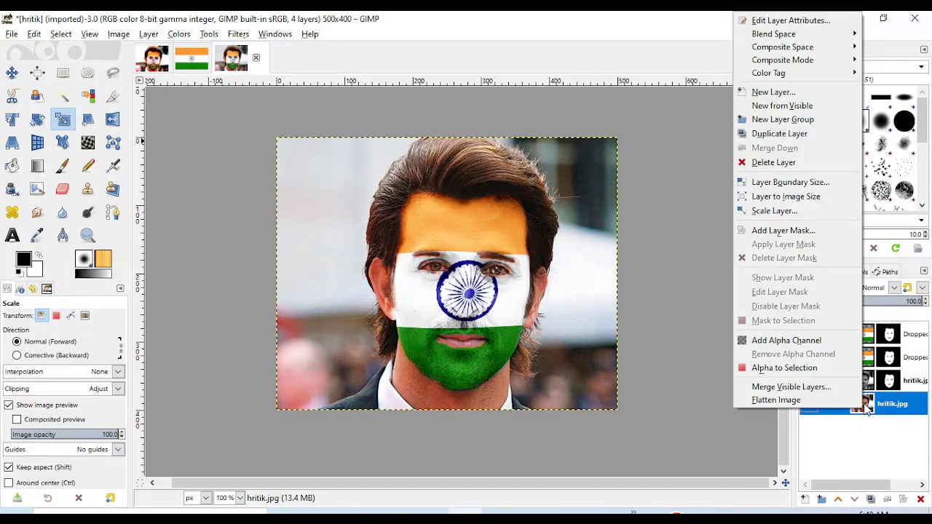
pyautogui.click(777, 134)
pyautogui.moveTo(862, 408)
pyautogui.mouseDown()
pyautogui.moveTo(870, 326)
pyautogui.moveTo(892, 446)
pyautogui.mouseUp()
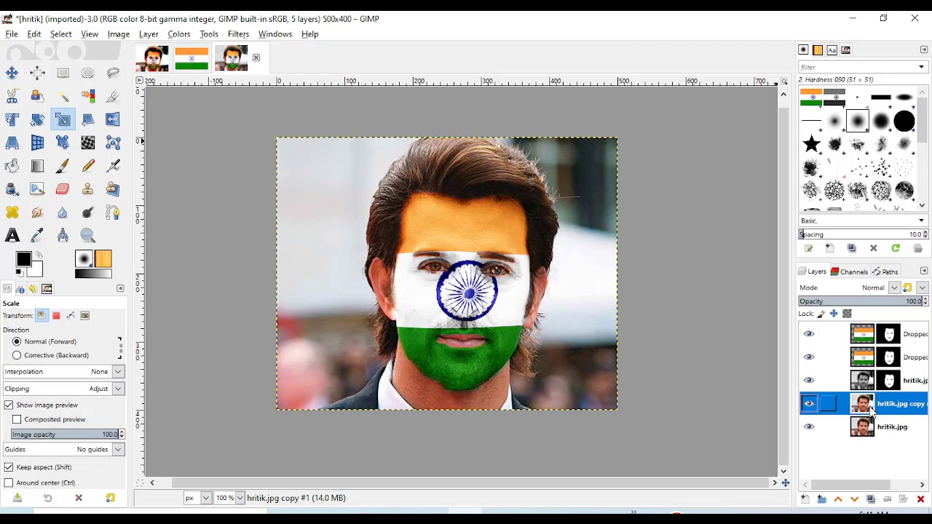
pyautogui.moveTo(873, 407); pyautogui.dragTo(882, 334)
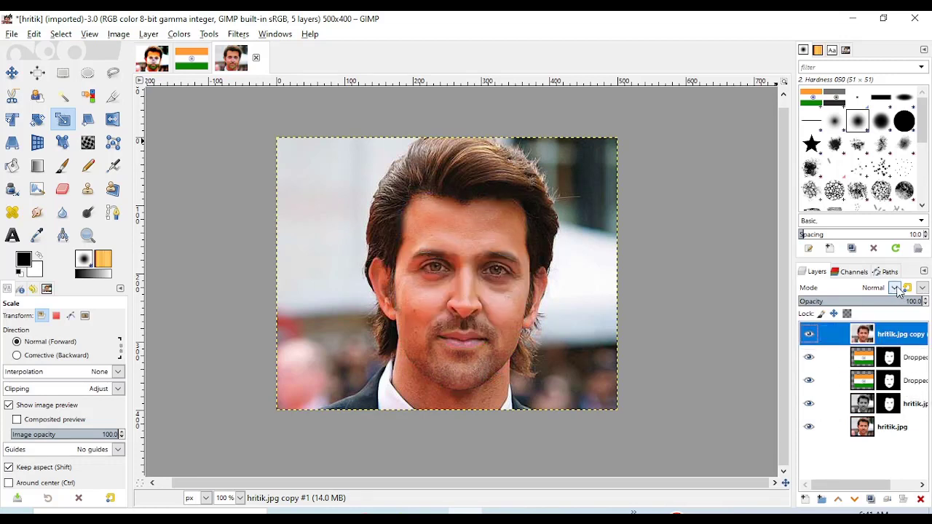
# Set the top hritik.jpg copy layer's blending mode to Grain merge
pyautogui.click(894, 287)
pyautogui.scroll(-2, 845, 182)
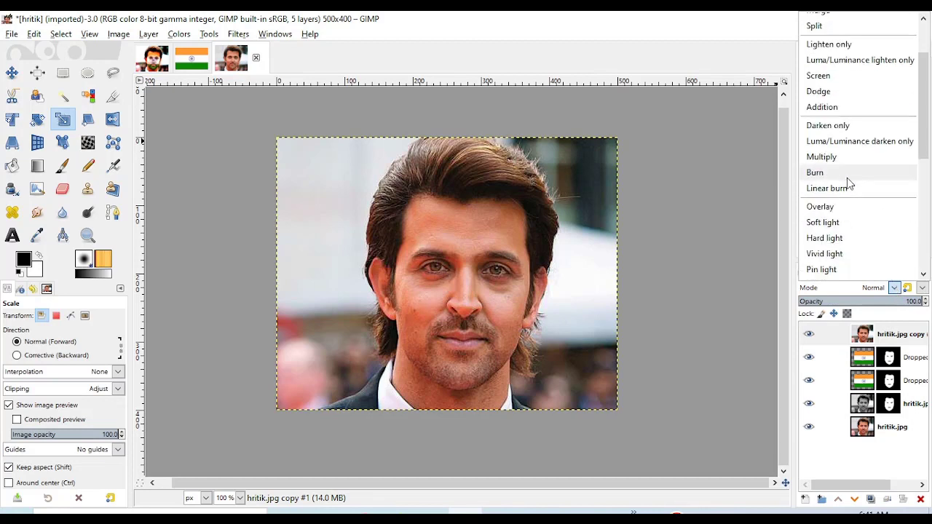
pyautogui.scroll(-1, 843, 191)
pyautogui.scroll(-1, 843, 193)
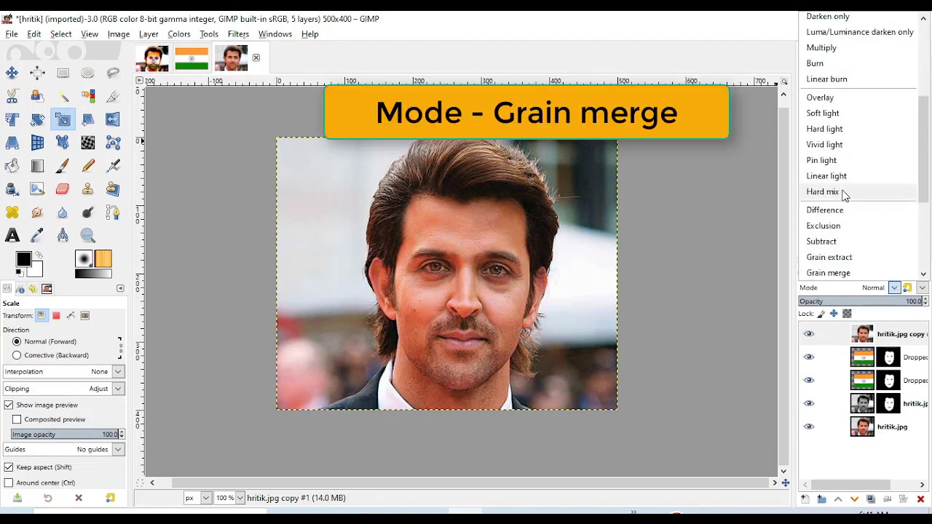
pyautogui.scroll(-1, 849, 256)
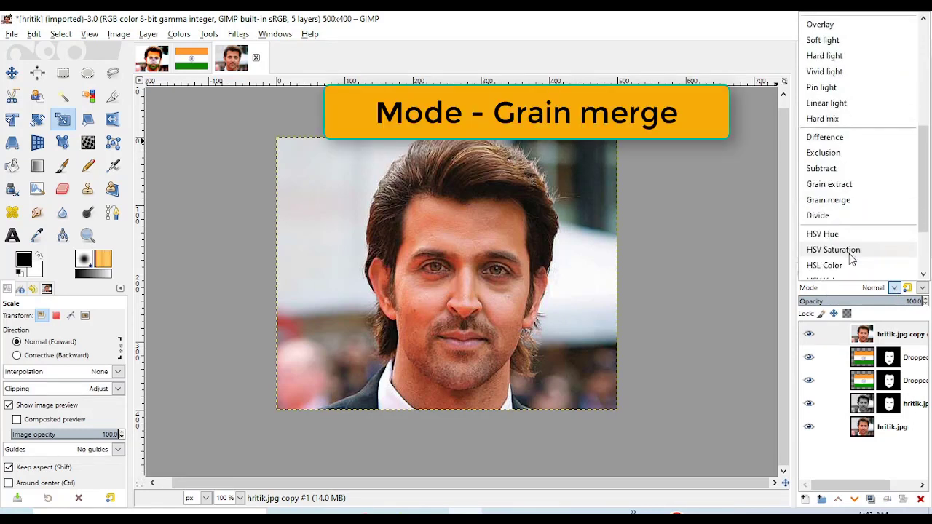
pyautogui.click(834, 201)
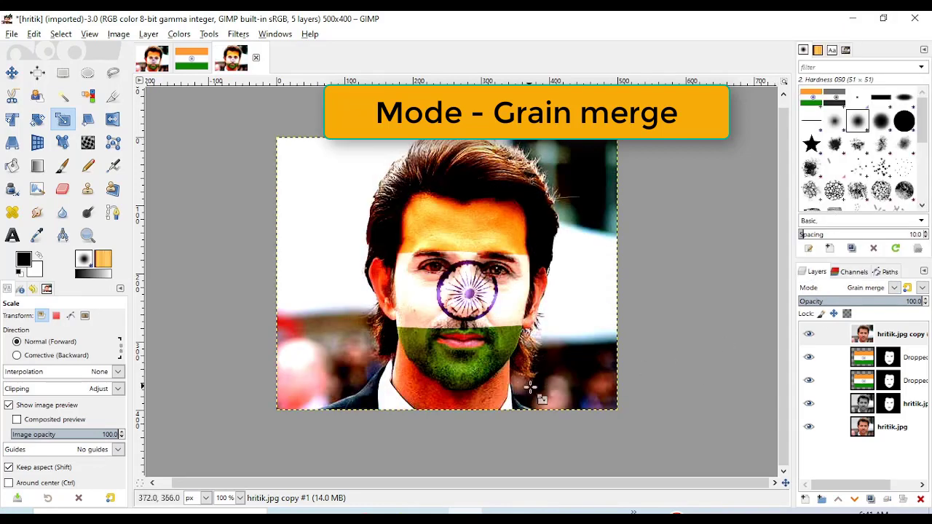